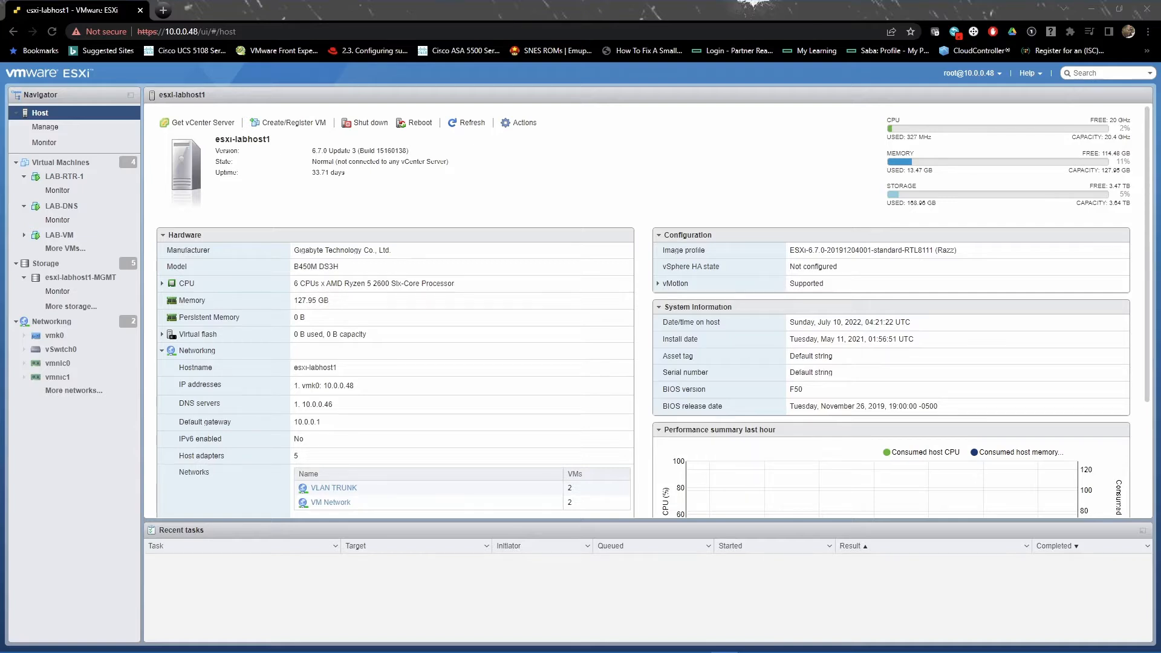
# Open the LAB-DNS virtual machine's console and display the natelab.home forward lookup zone in DNS Manager.
pyautogui.click(61, 206)
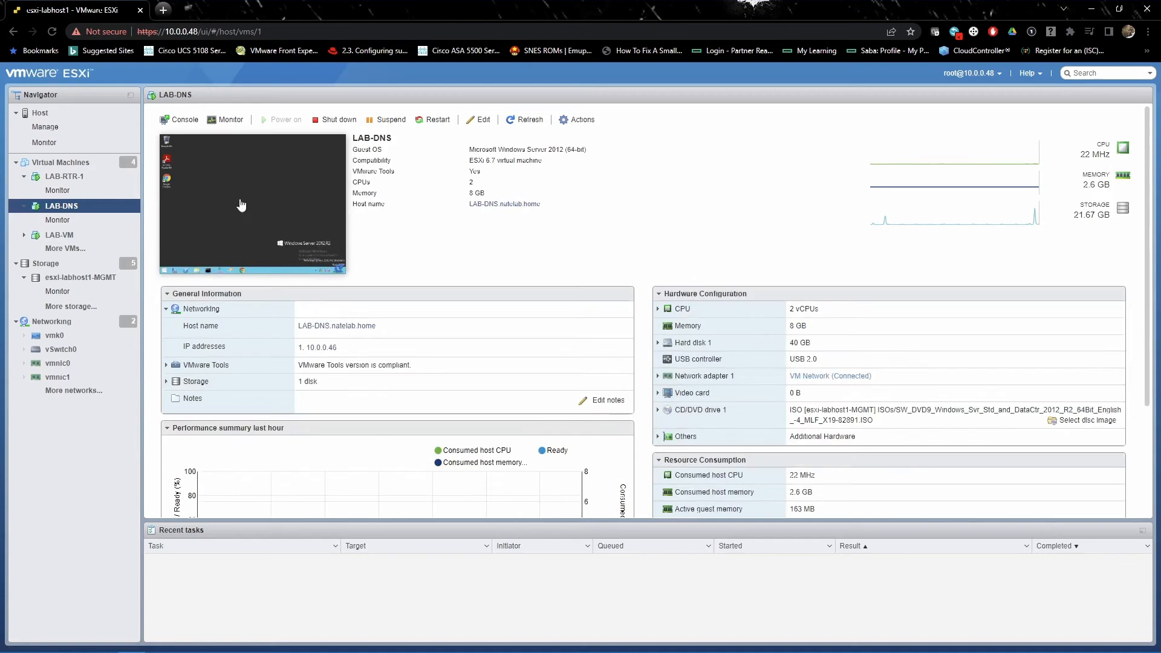
pyautogui.click(242, 201)
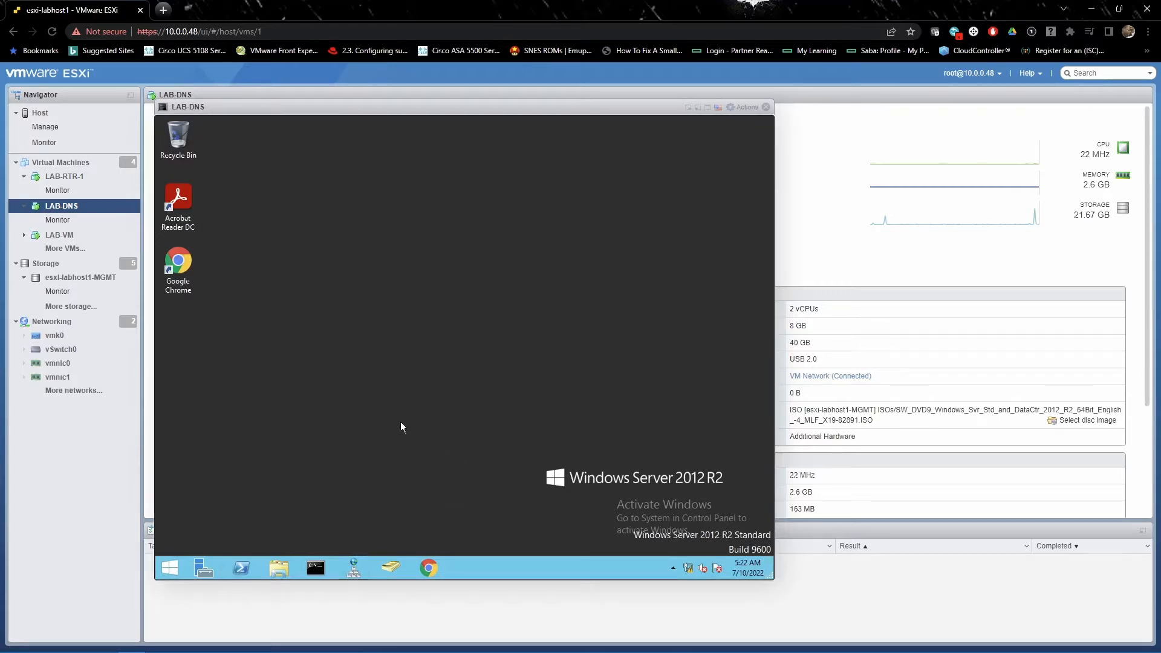
pyautogui.click(353, 570)
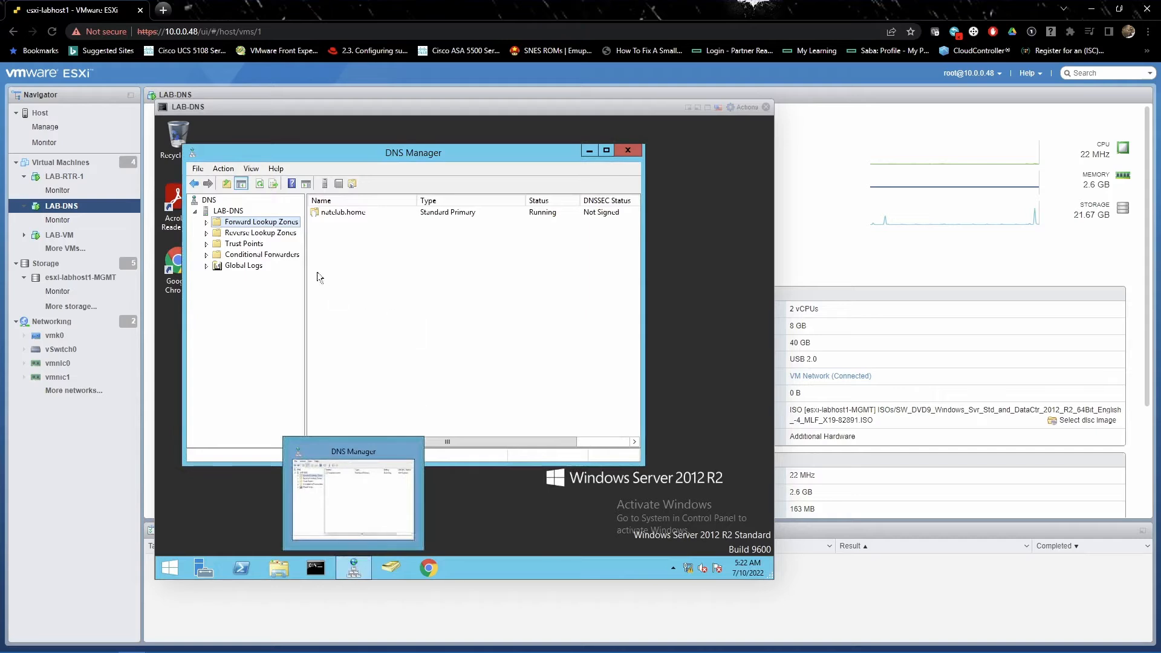
pyautogui.doubleClick(338, 212)
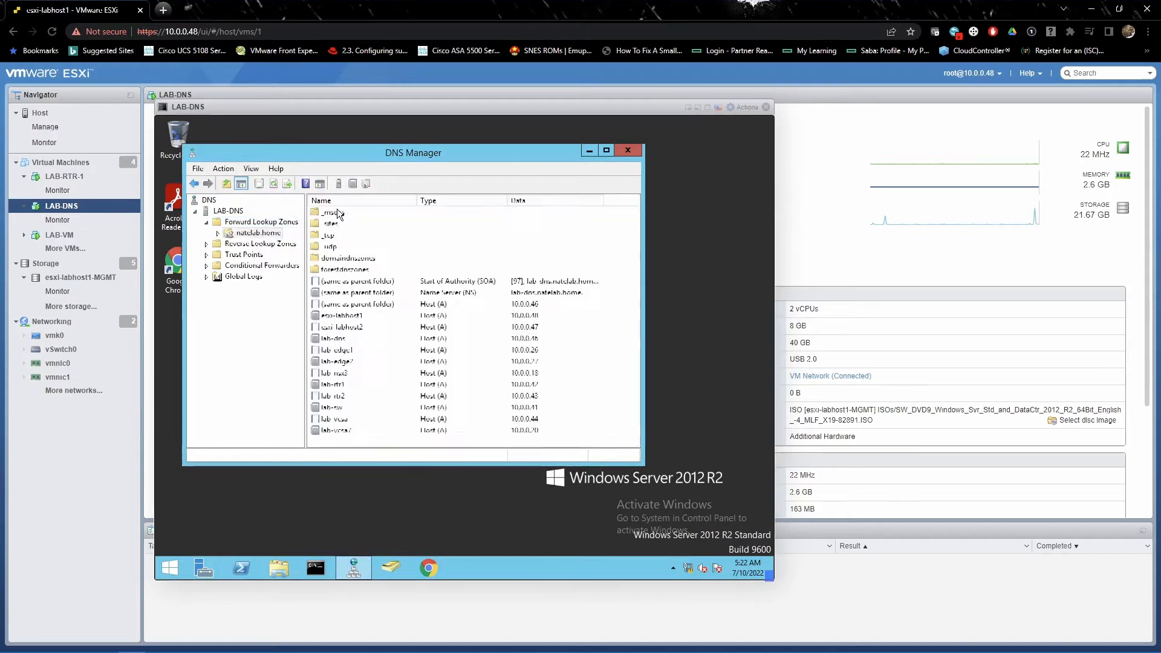
# Add a host record named esxihost7 with IP address 10.0.0.20 and an associated pointer record to natelab.home, and close the LAB-DNS console.
pyautogui.rightClick(341, 432)
pyautogui.press('Escape')
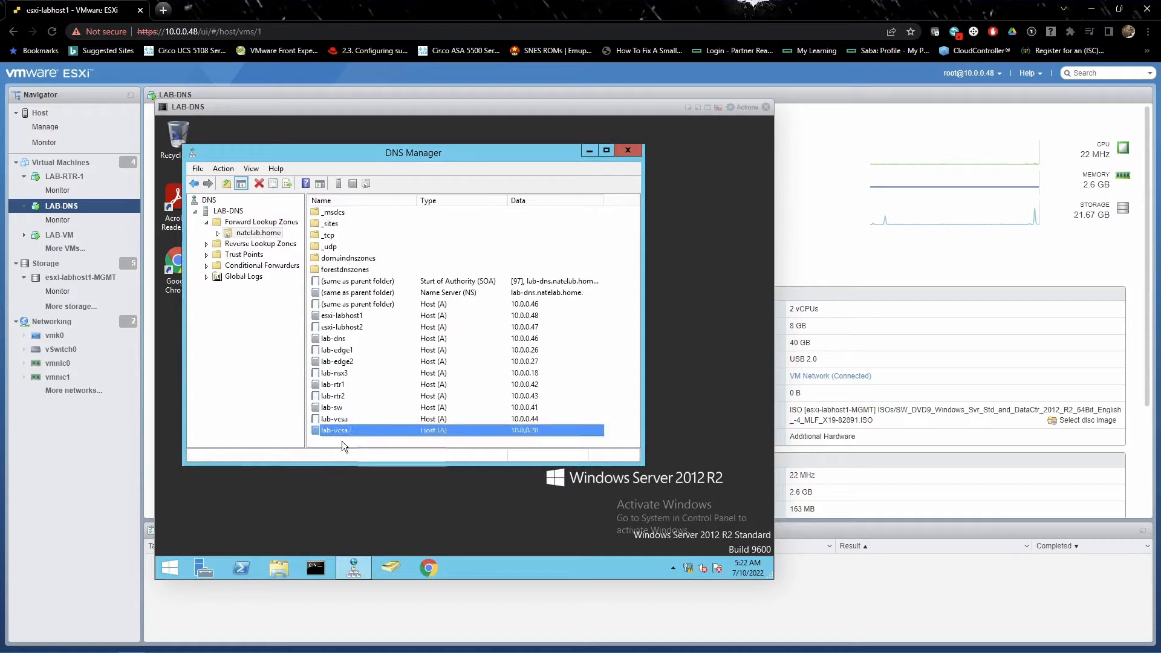
pyautogui.rightClick(342, 441)
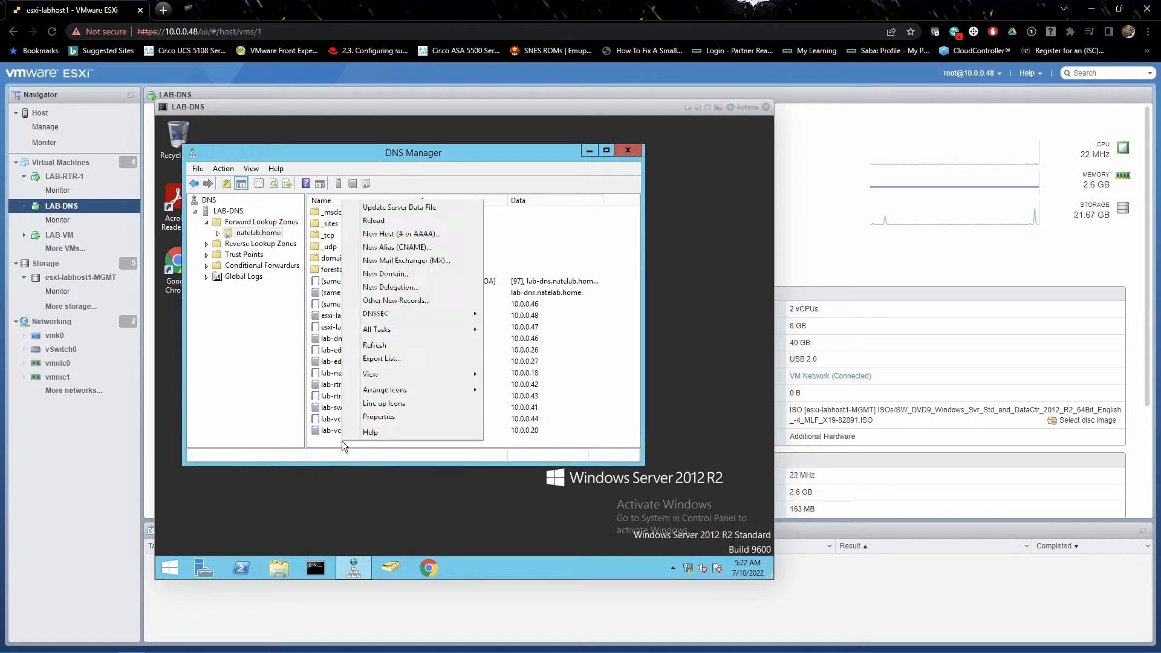
pyautogui.click(406, 236)
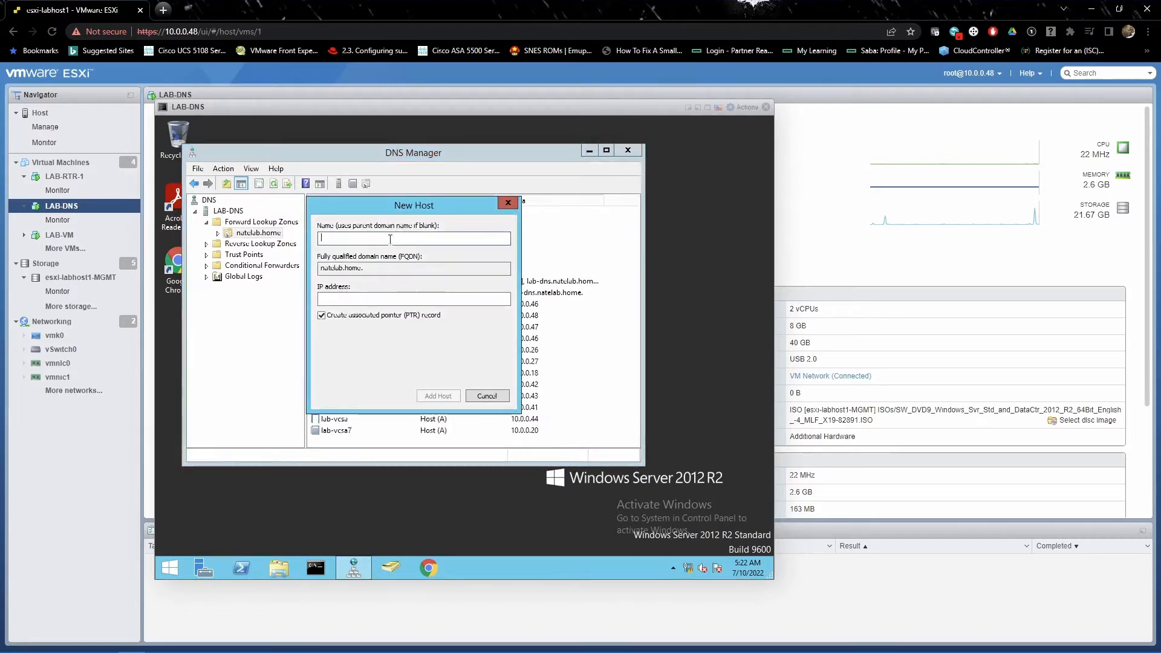
pyautogui.write('esxihost7')
pyautogui.click(383, 298)
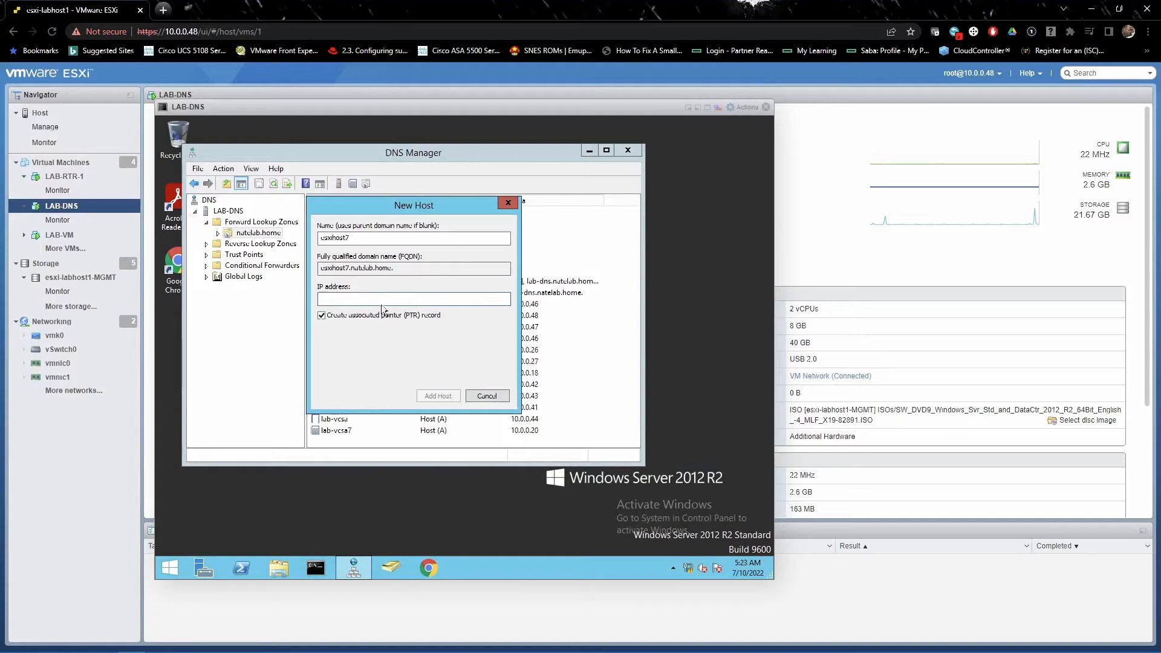
pyautogui.write('10.0.')
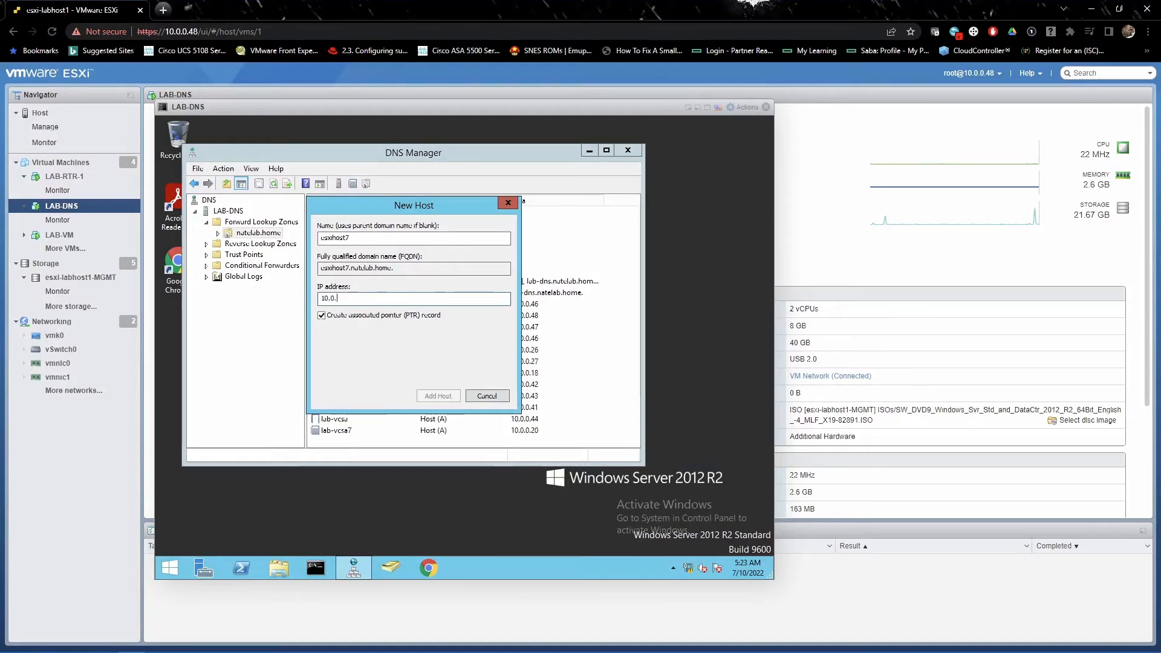
pyautogui.write('0.20')
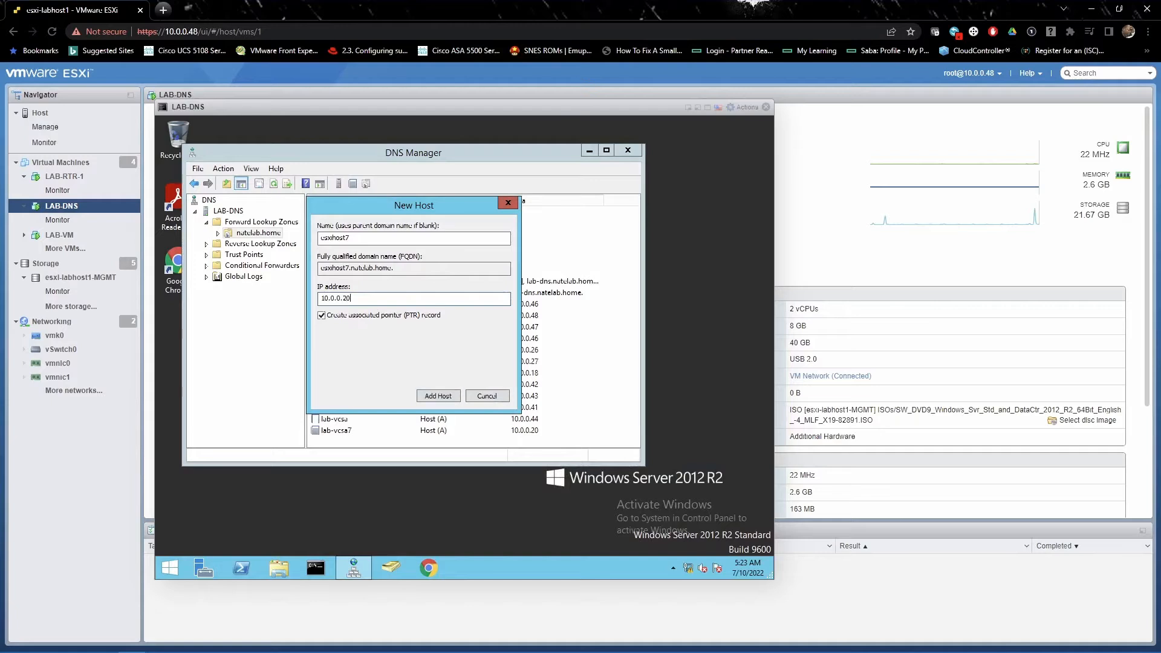
pyautogui.click(436, 394)
pyautogui.click(571, 387)
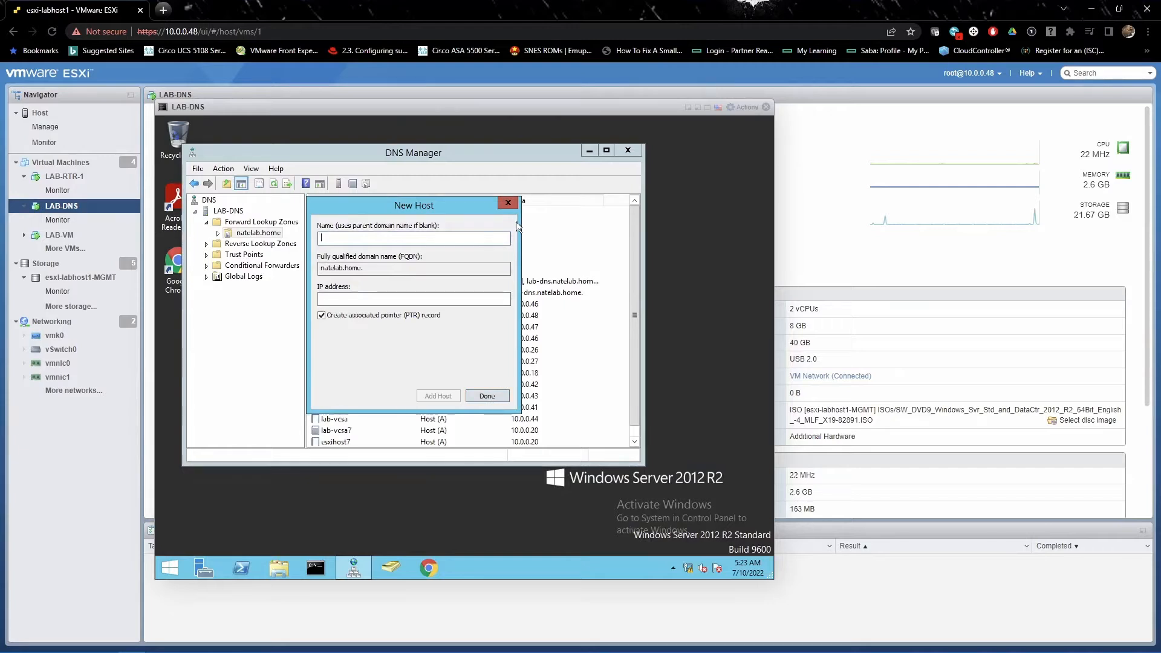
pyautogui.click(508, 203)
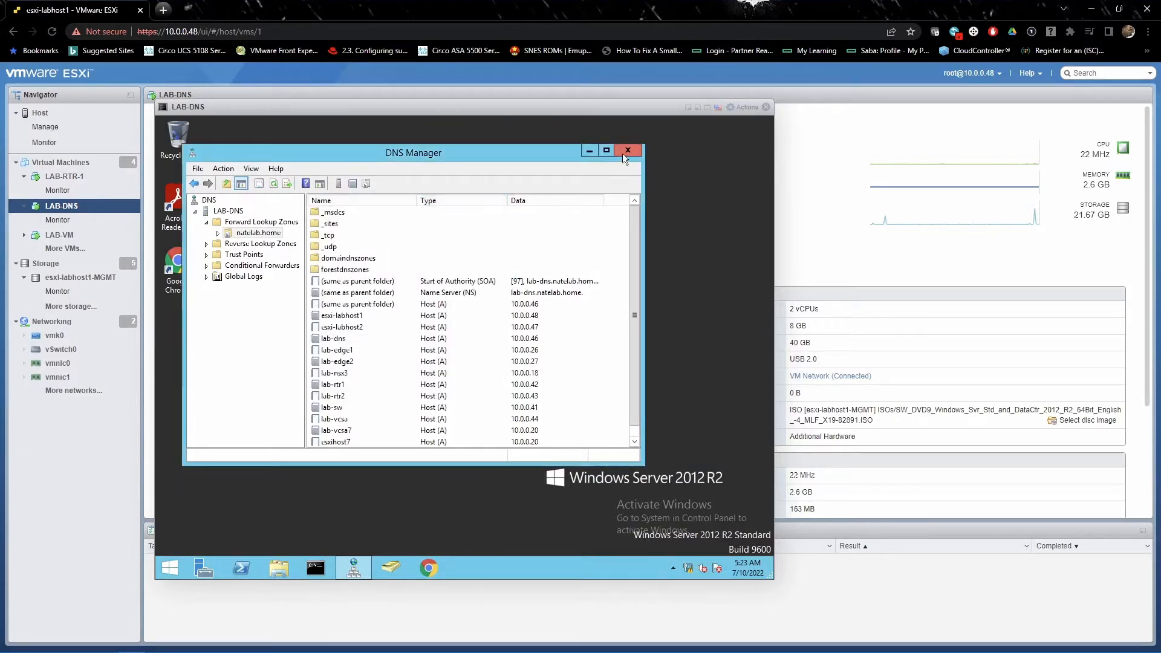
pyautogui.click(765, 108)
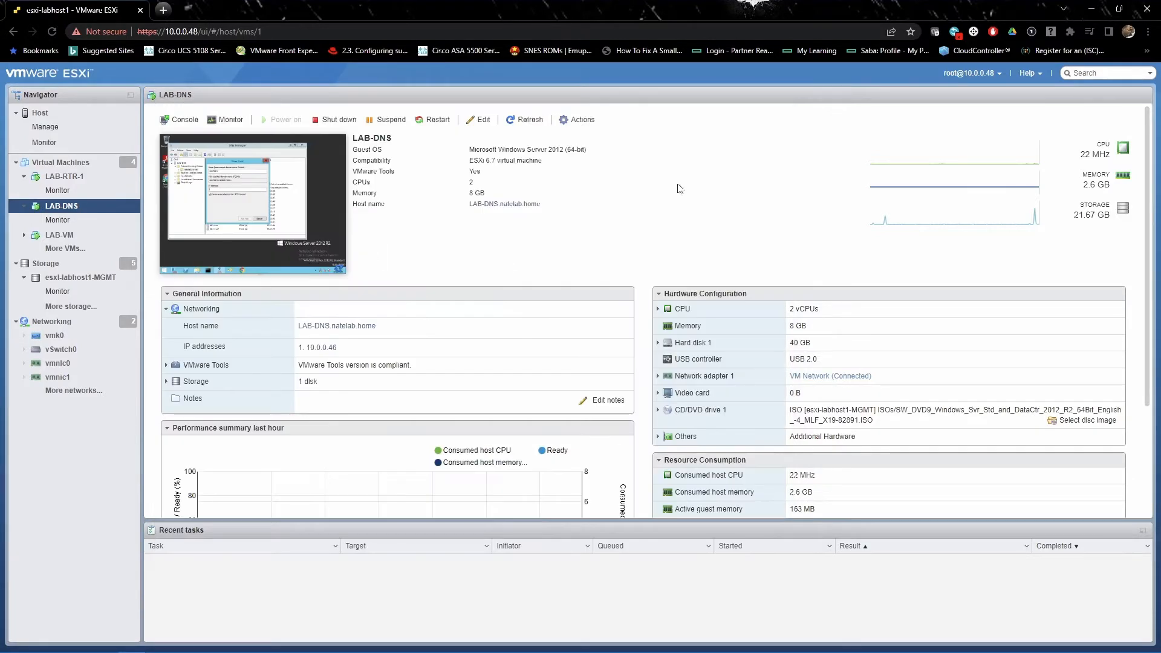
# Power on the TEST_SERVER virtual machine and open its console.
pyautogui.click(60, 162)
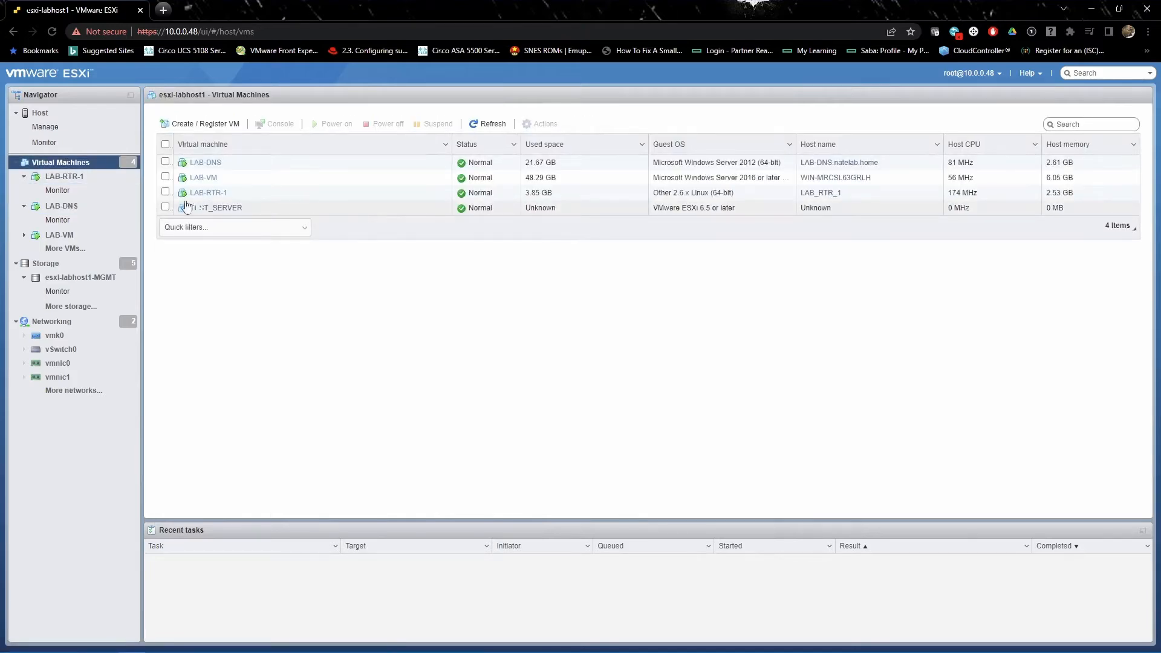
pyautogui.click(165, 207)
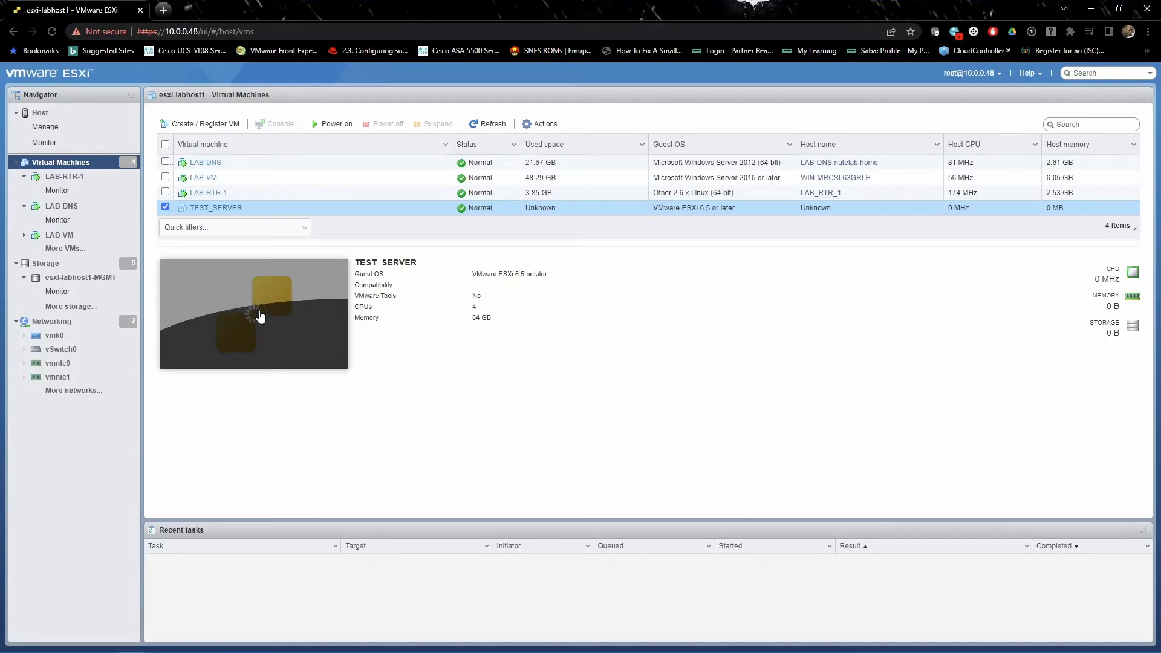
pyautogui.click(255, 313)
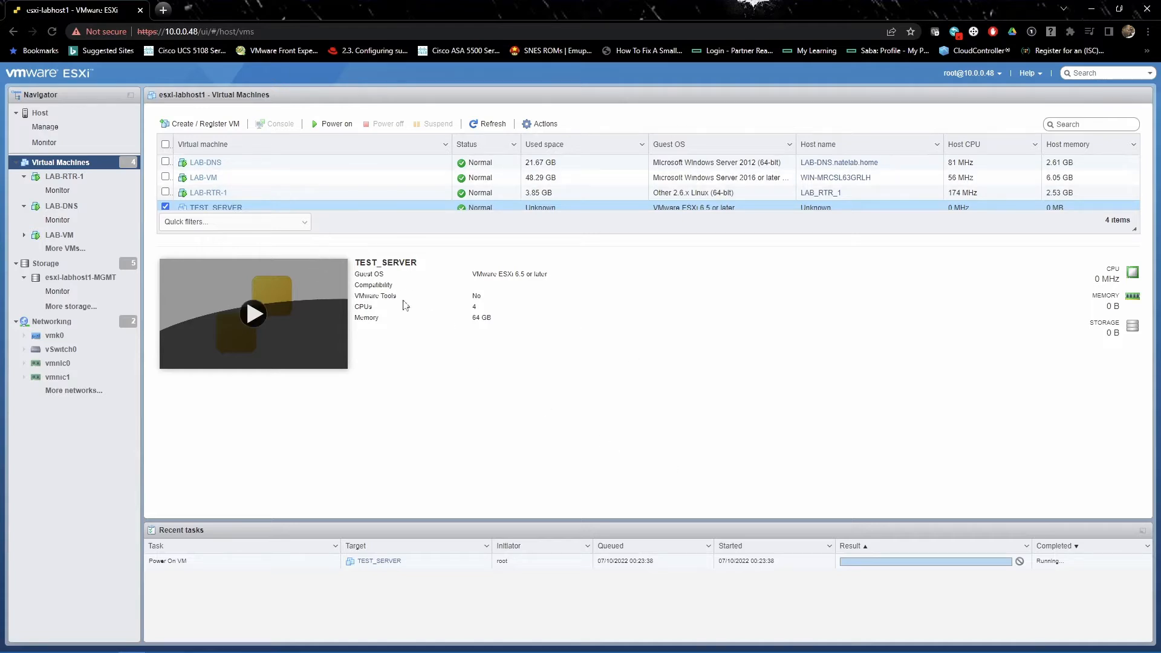
pyautogui.click(224, 207)
pyautogui.click(228, 205)
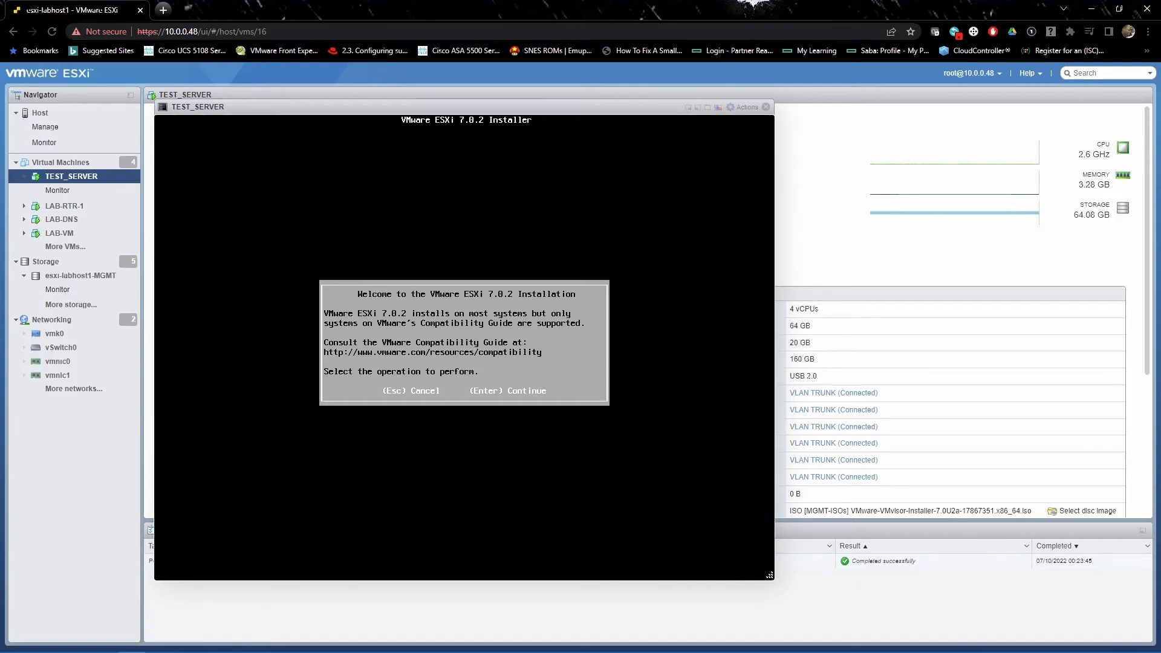
# Accept the ESXi 7.0.2 license agreement and choose the 20 GiB disk and the US Default keyboard layout for the installation.
pyautogui.press('Return')
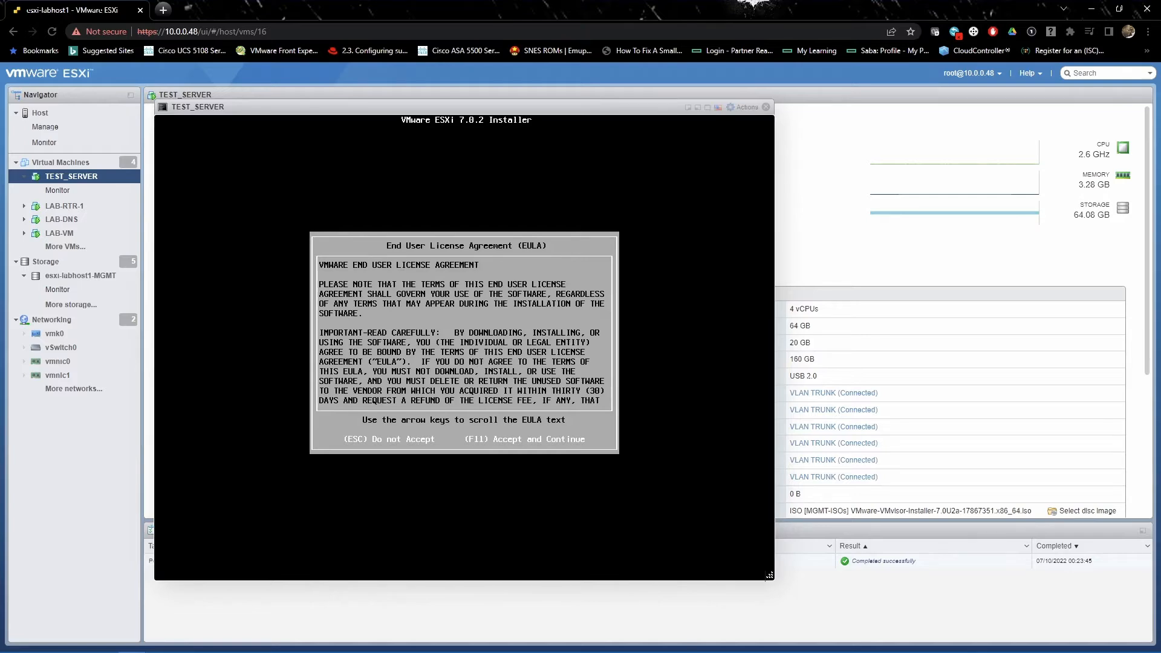
pyautogui.press('F11')
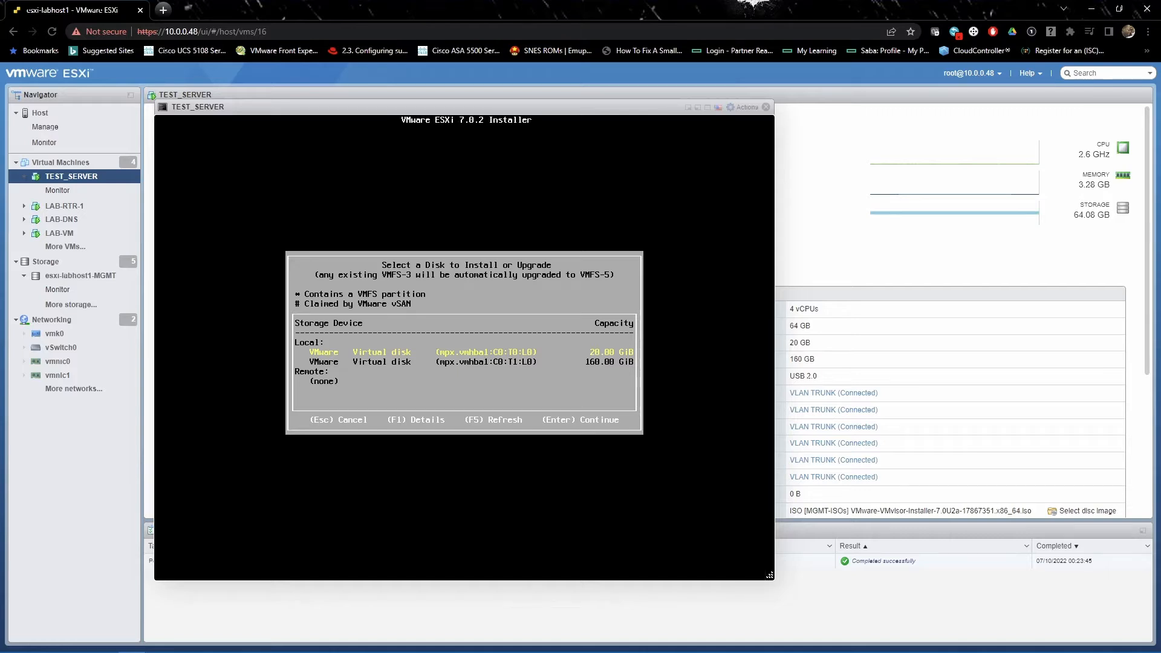
pyautogui.press('Return')
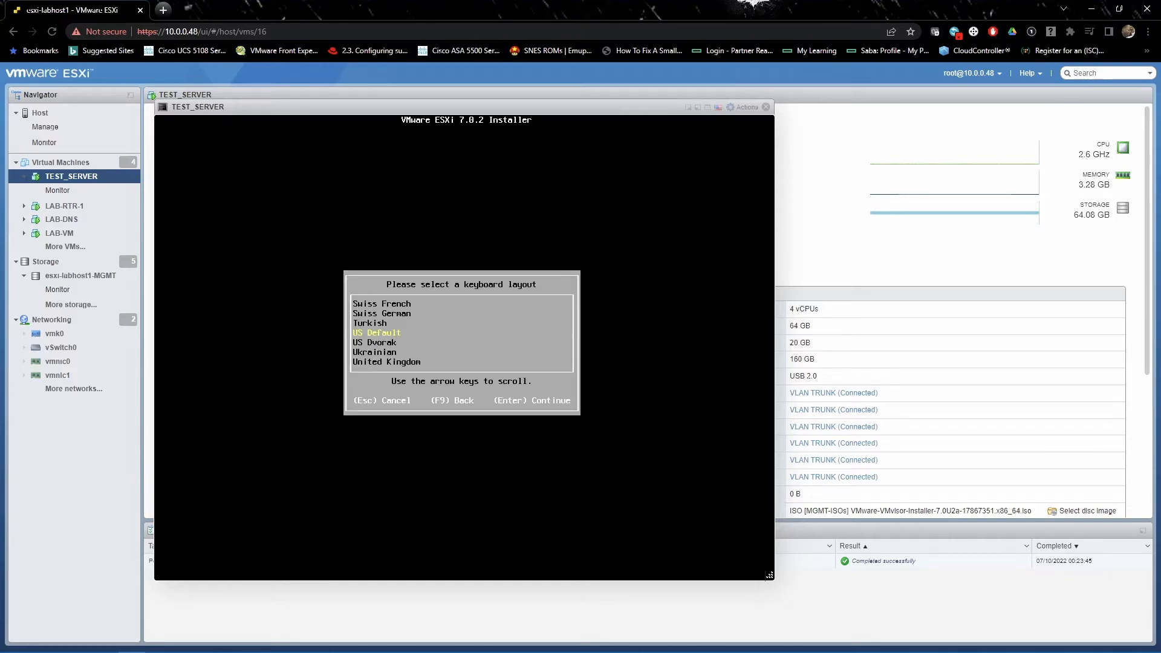
pyautogui.press('Return')
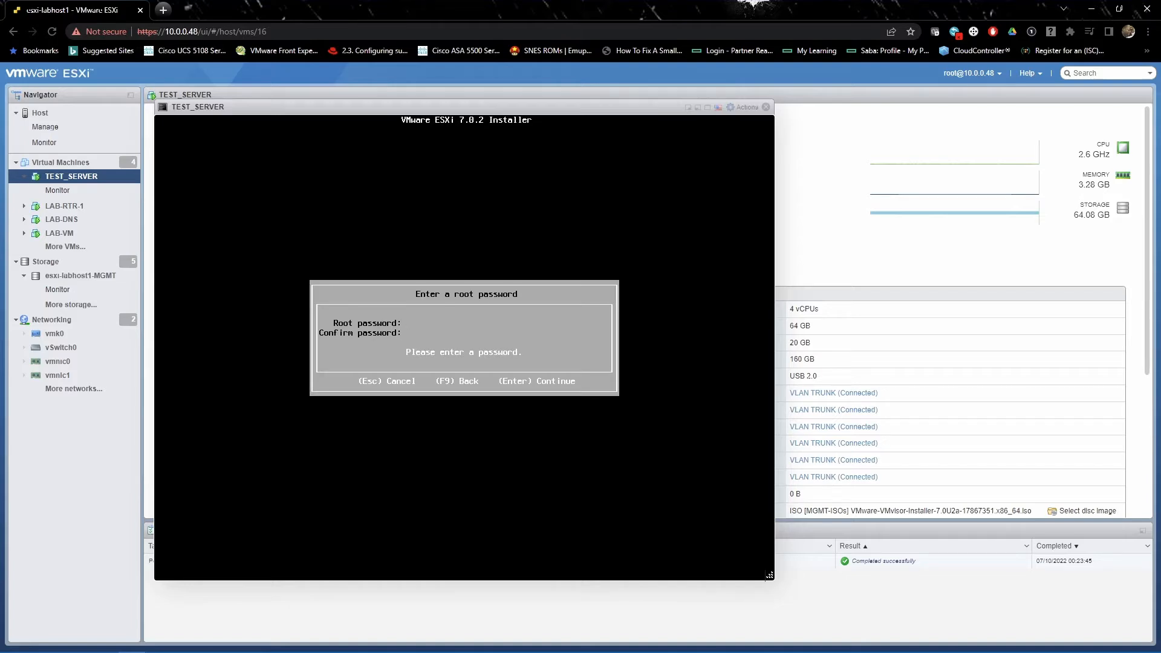
# Enter and confirm the root password for the new ESXi host.
pyautogui.write('*')
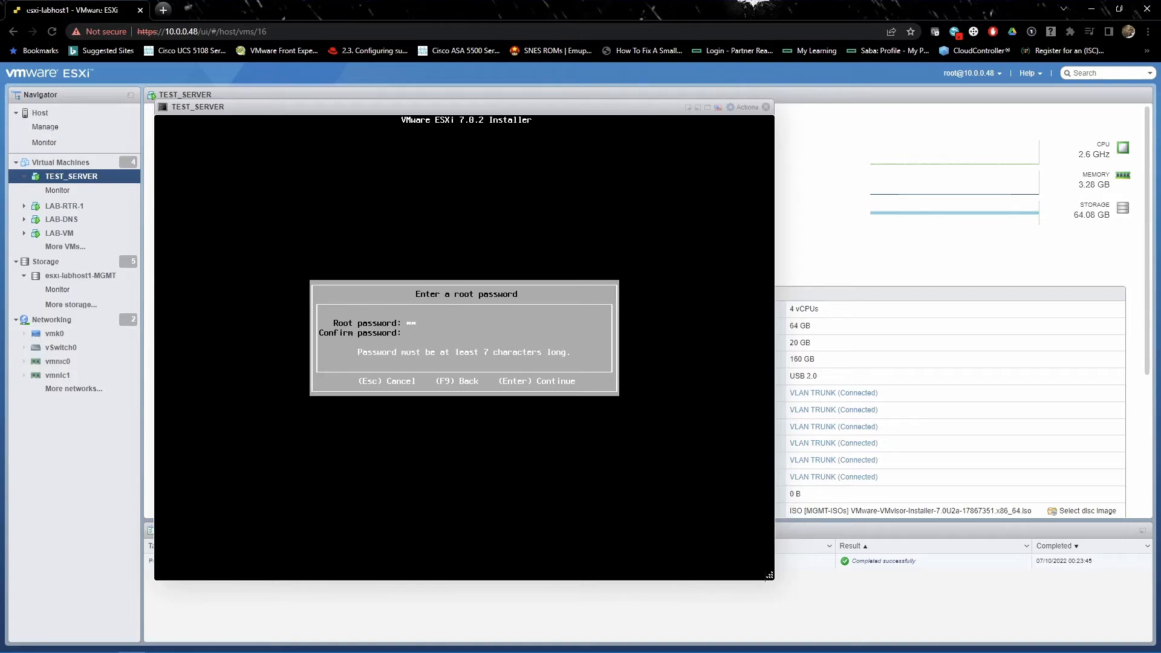
pyautogui.write('*******')
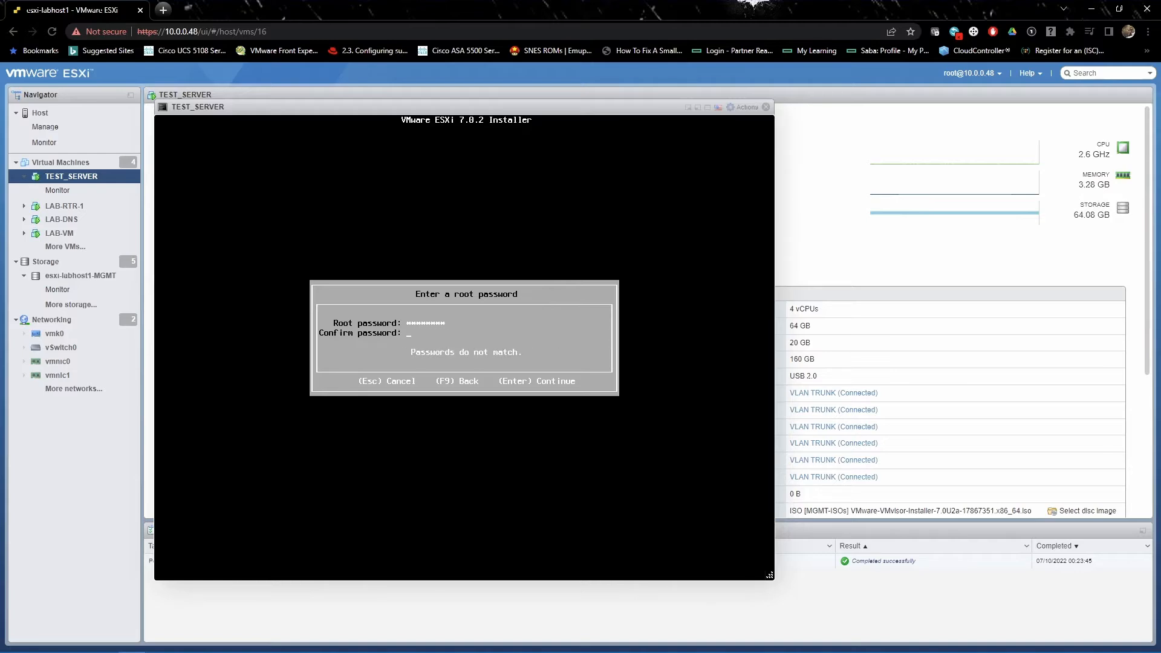
pyautogui.write('*****')
pyautogui.press('Return')
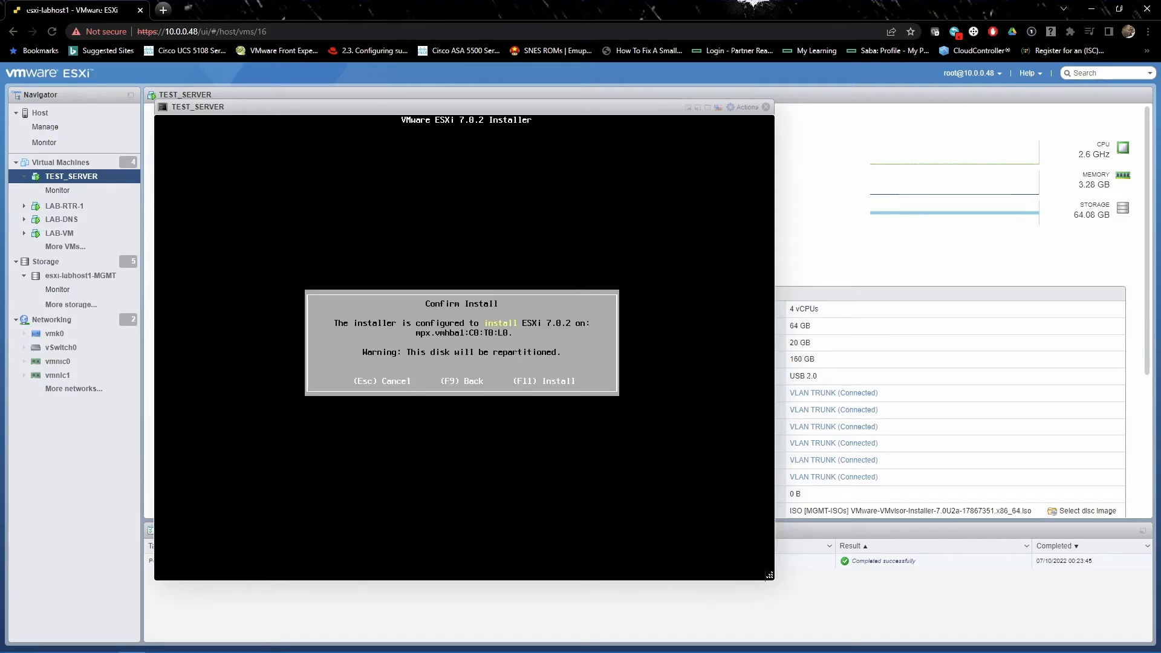
# Install ESXi 7.0.2 on the chosen disk and reboot the server.
pyautogui.press('F11')
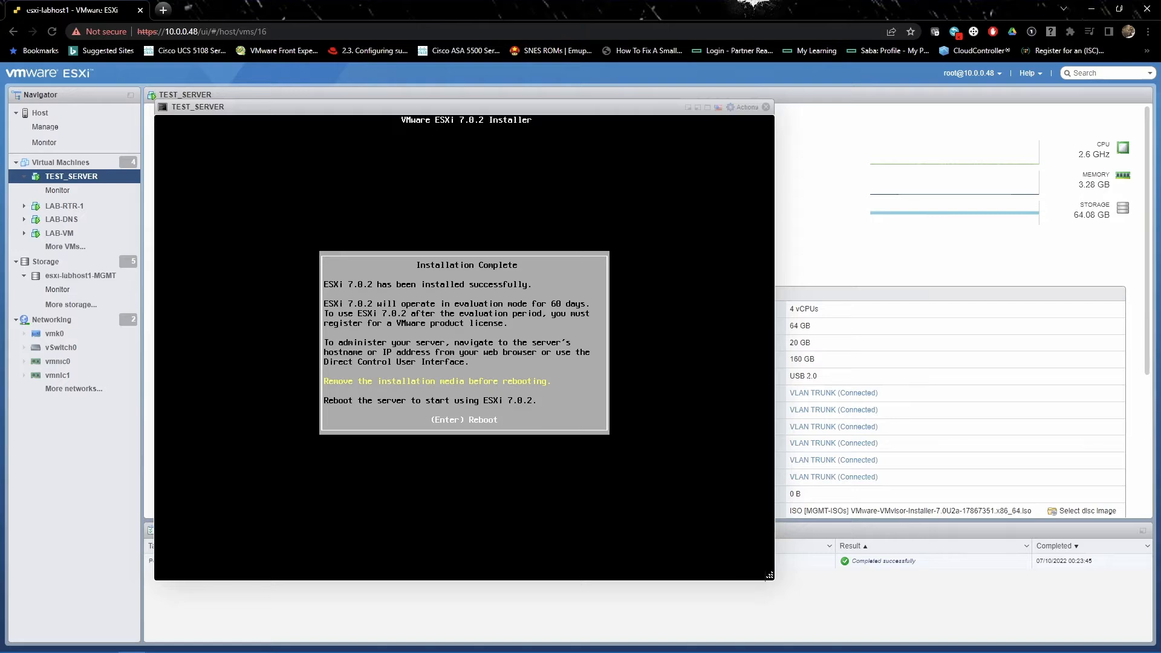
pyautogui.press('Return')
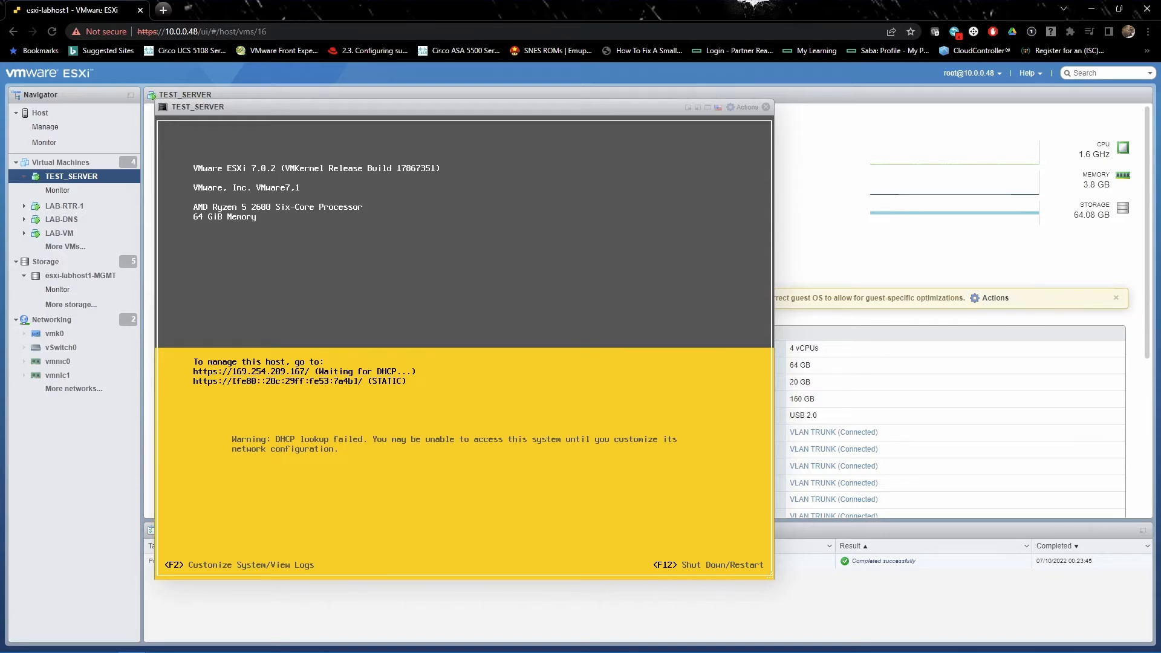
# Log in to the new host's system customization as root with the account password.
pyautogui.press('F2')
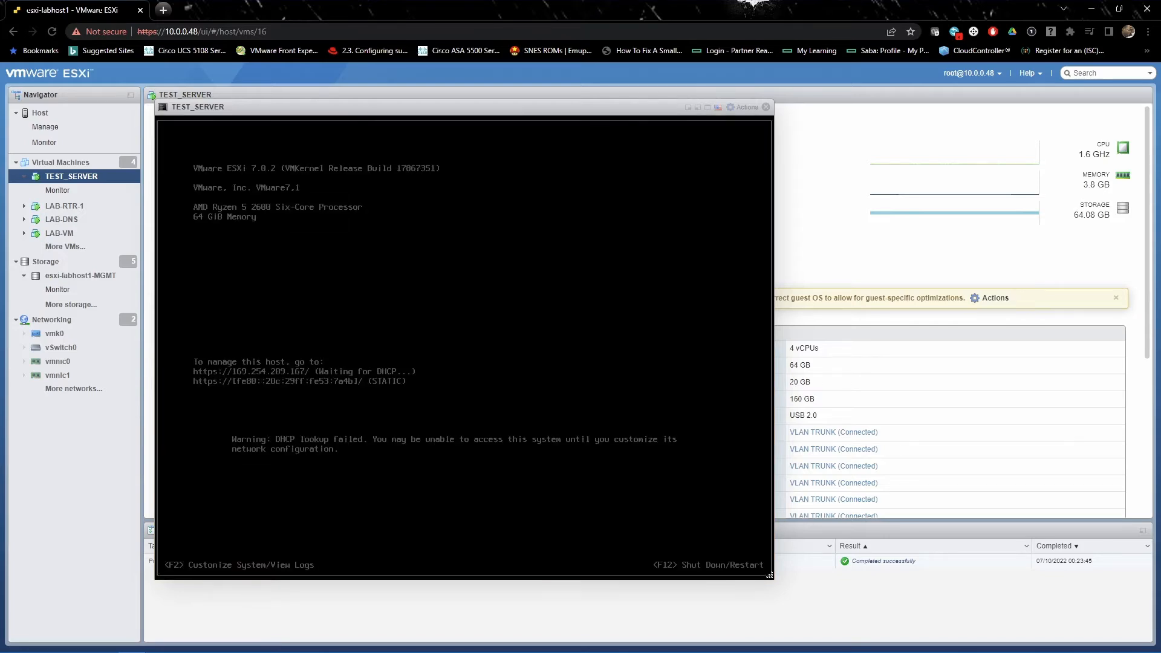
pyautogui.press('F2')
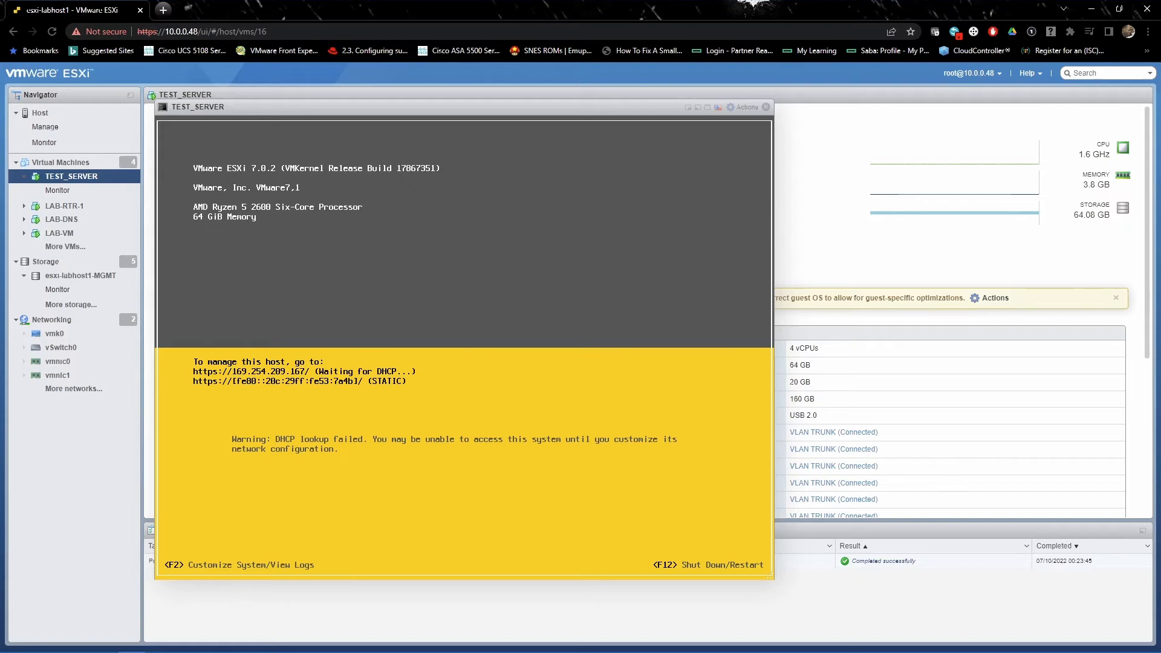
pyautogui.press('F2')
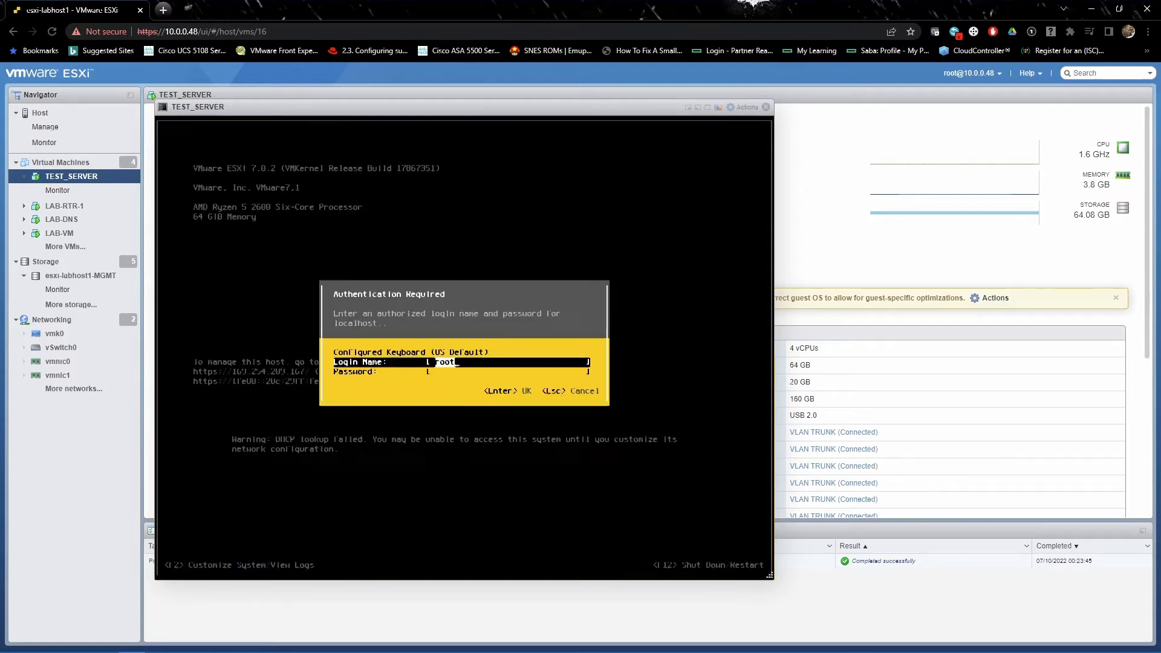
pyautogui.press('Tab')
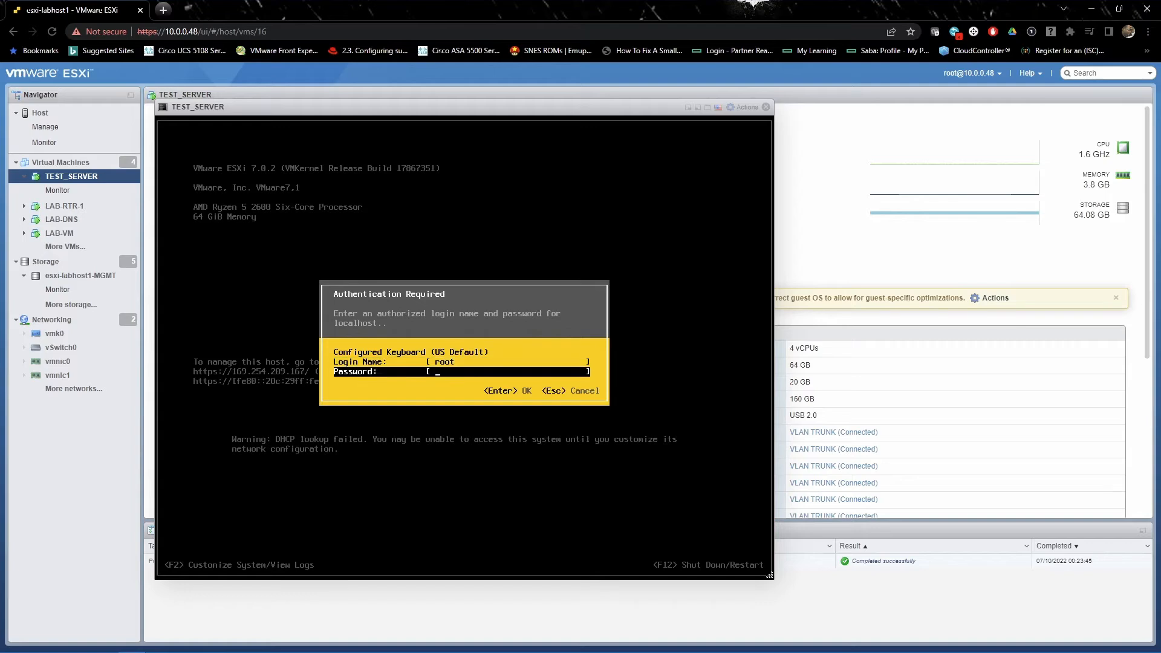
pyautogui.write('*********')
pyautogui.press('Return')
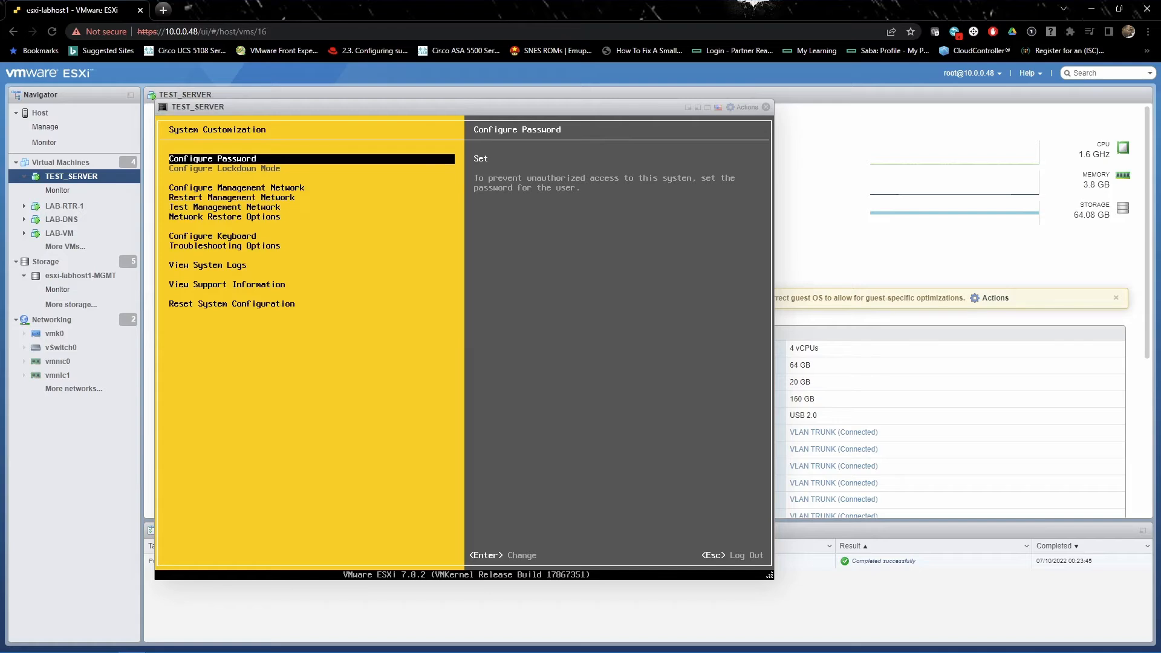
# Open the management network configuration and examine the network adapters available to the host, leaving the adapter selection as it is.
pyautogui.press('Down')
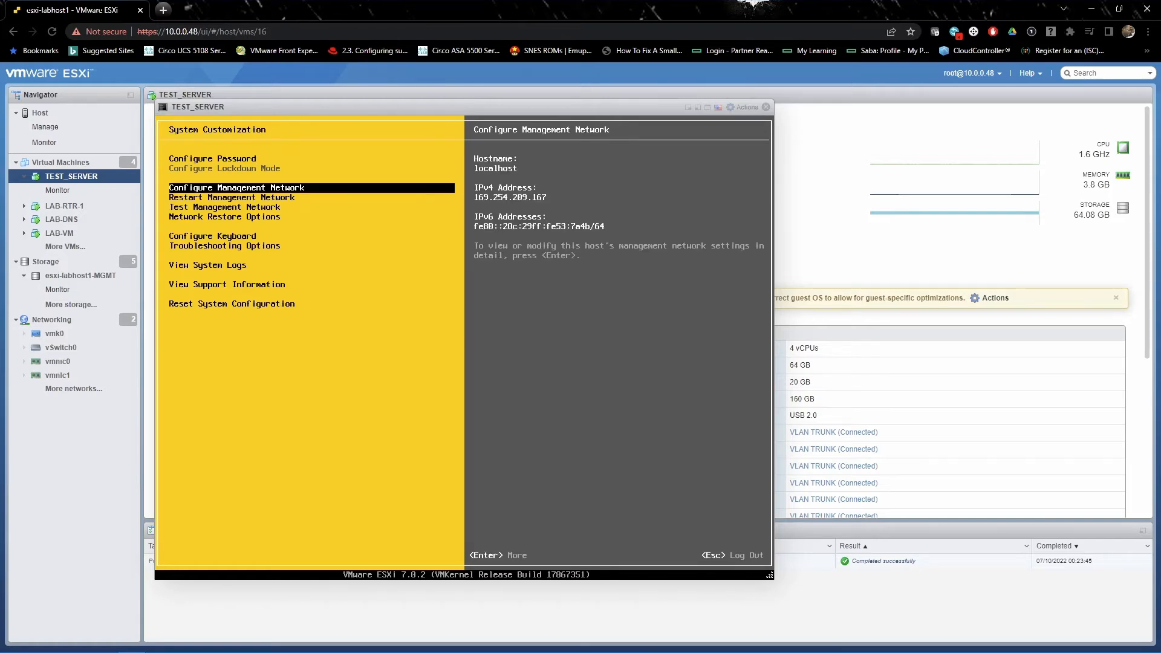
pyautogui.press('Return')
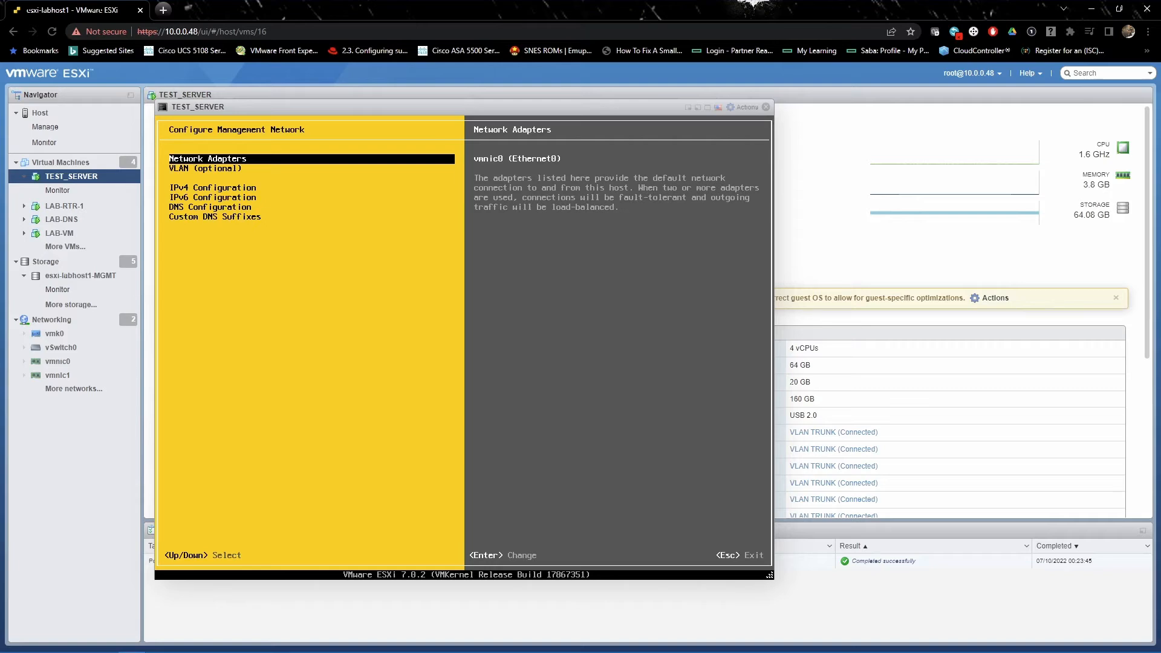
pyautogui.press('Return')
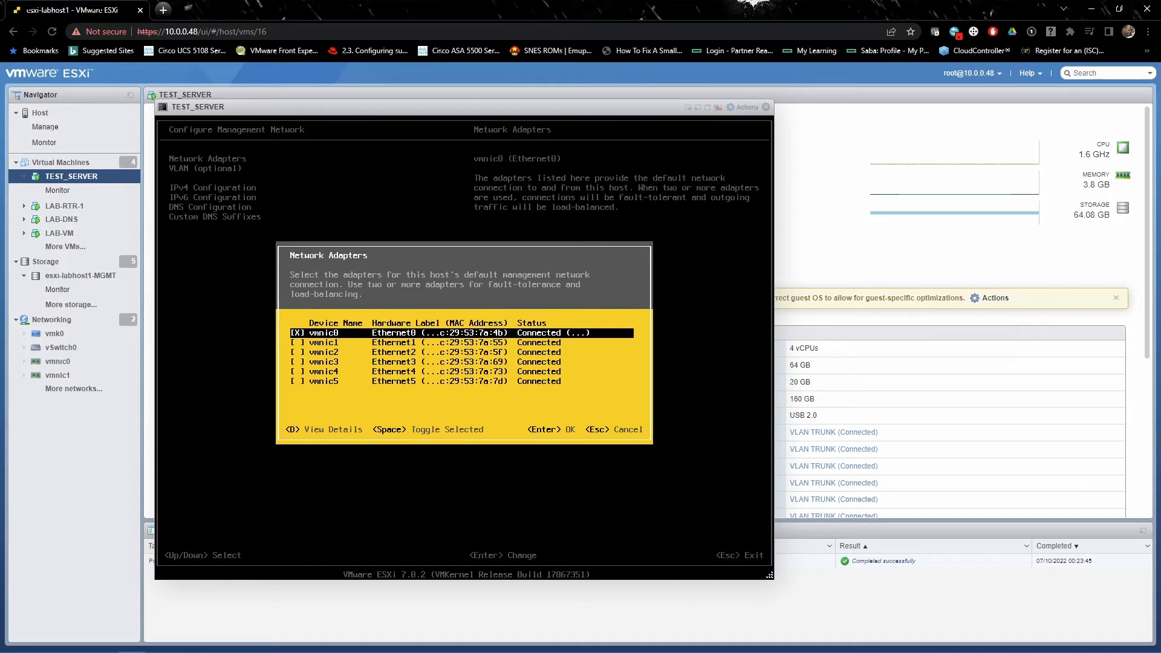
pyautogui.press('Down')
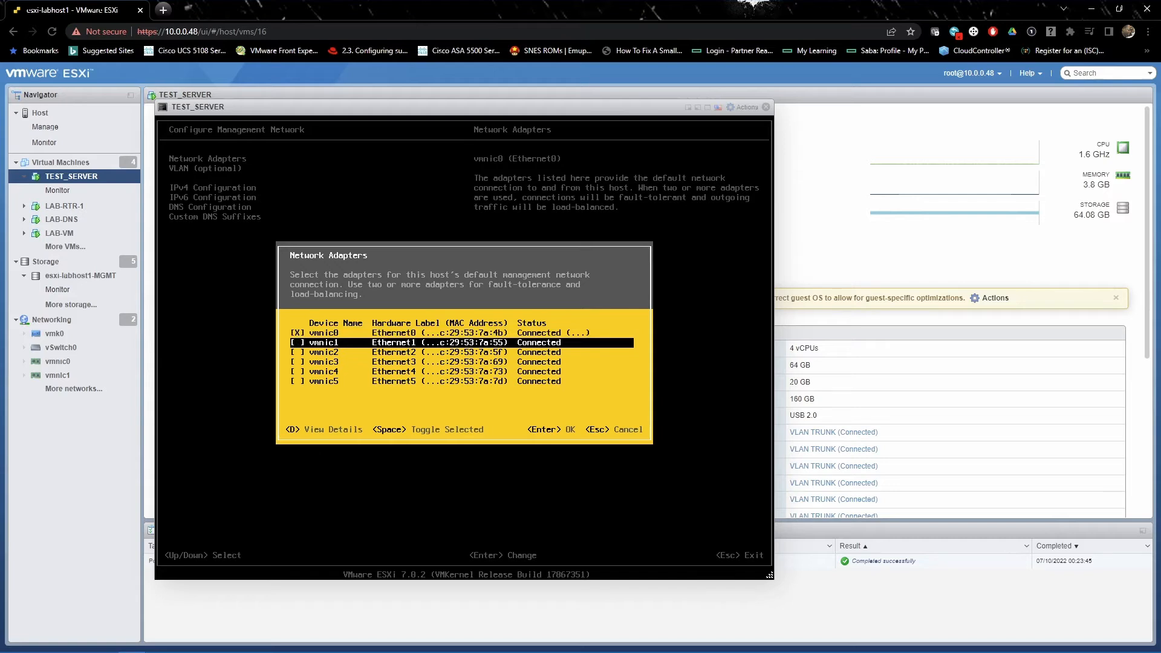
pyautogui.press('Up')
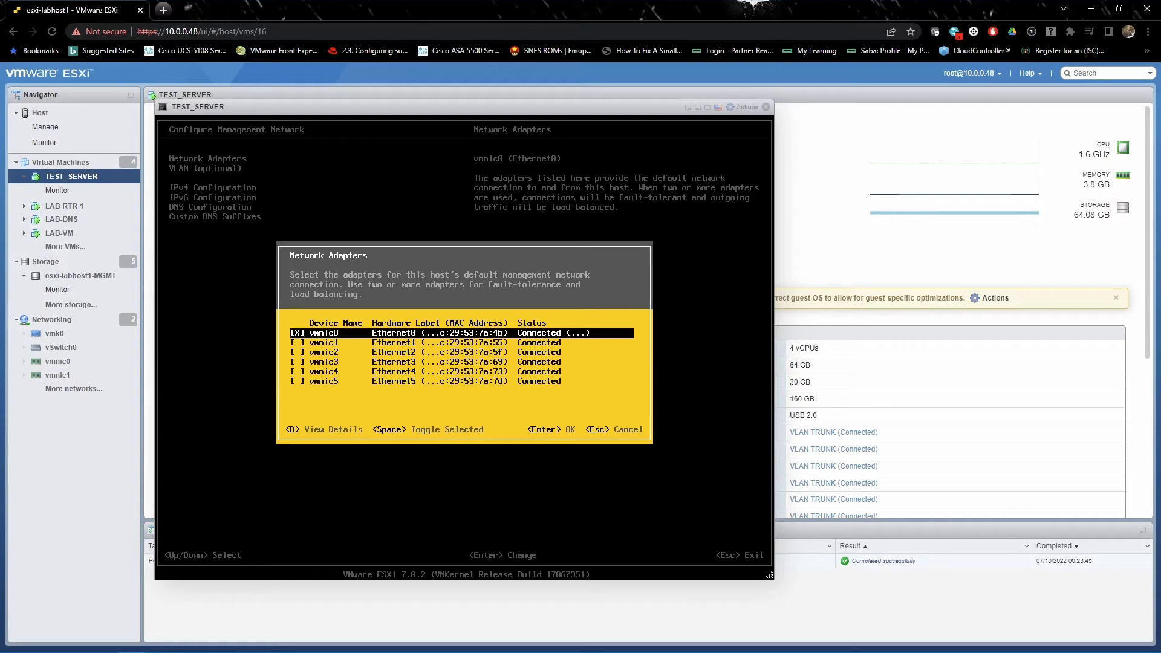
pyautogui.press('Down')
pyautogui.press('Down')
pyautogui.press('Down')
pyautogui.press('Down')
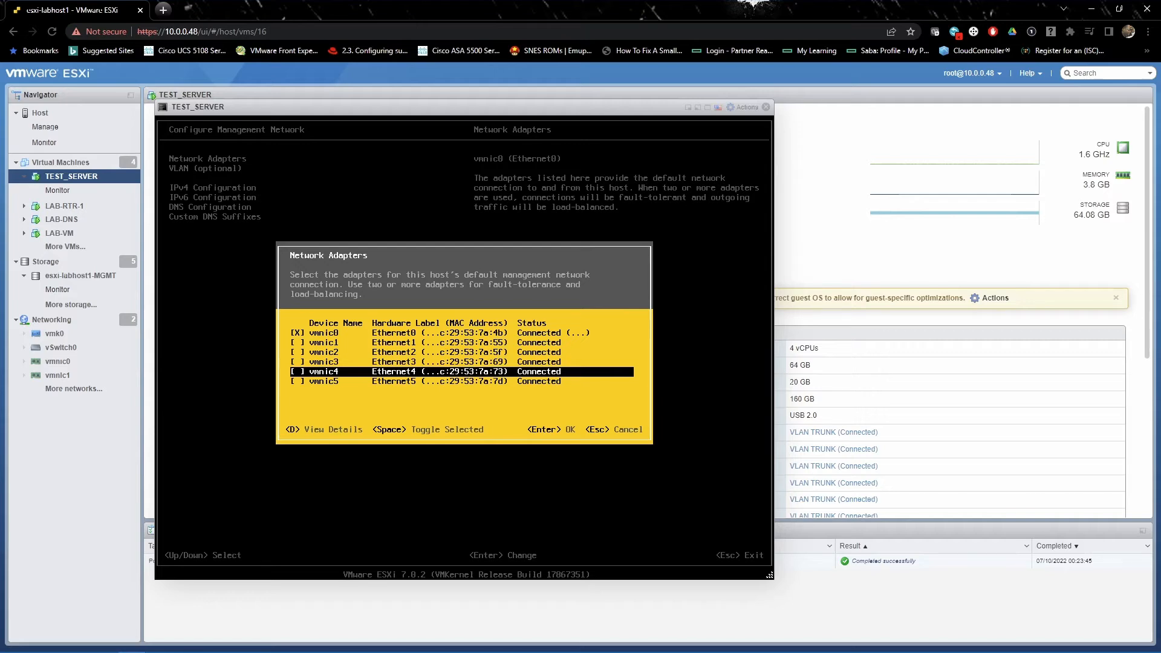
pyautogui.press('Escape')
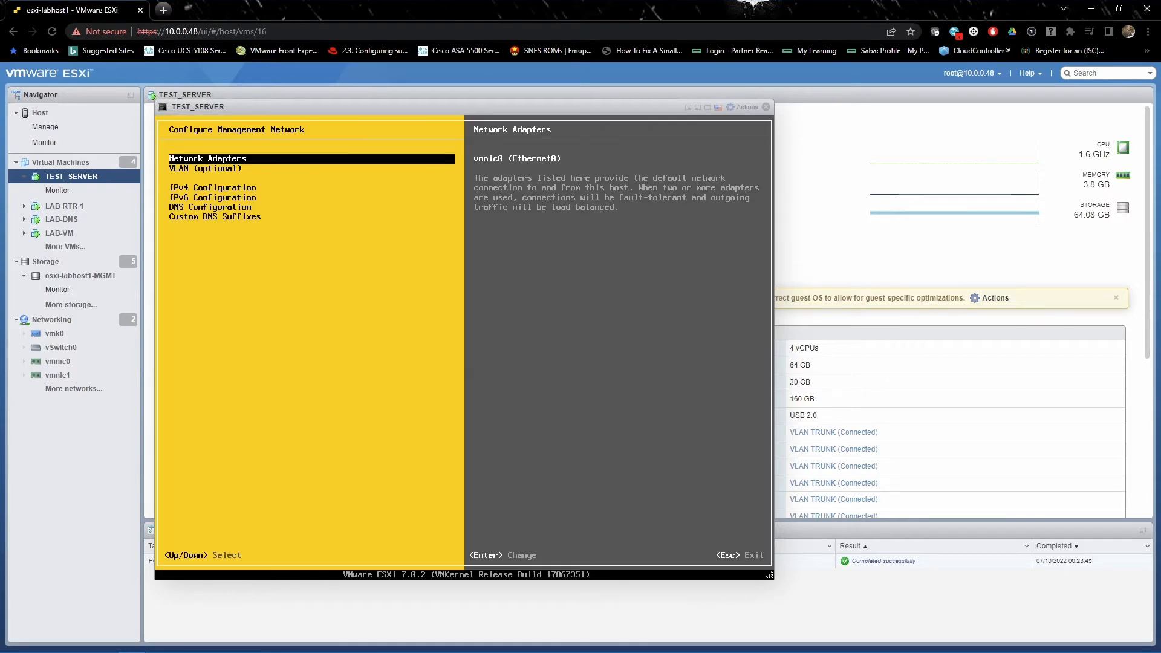
# Set the management network's VLAN ID to 1.
pyautogui.press('Down')
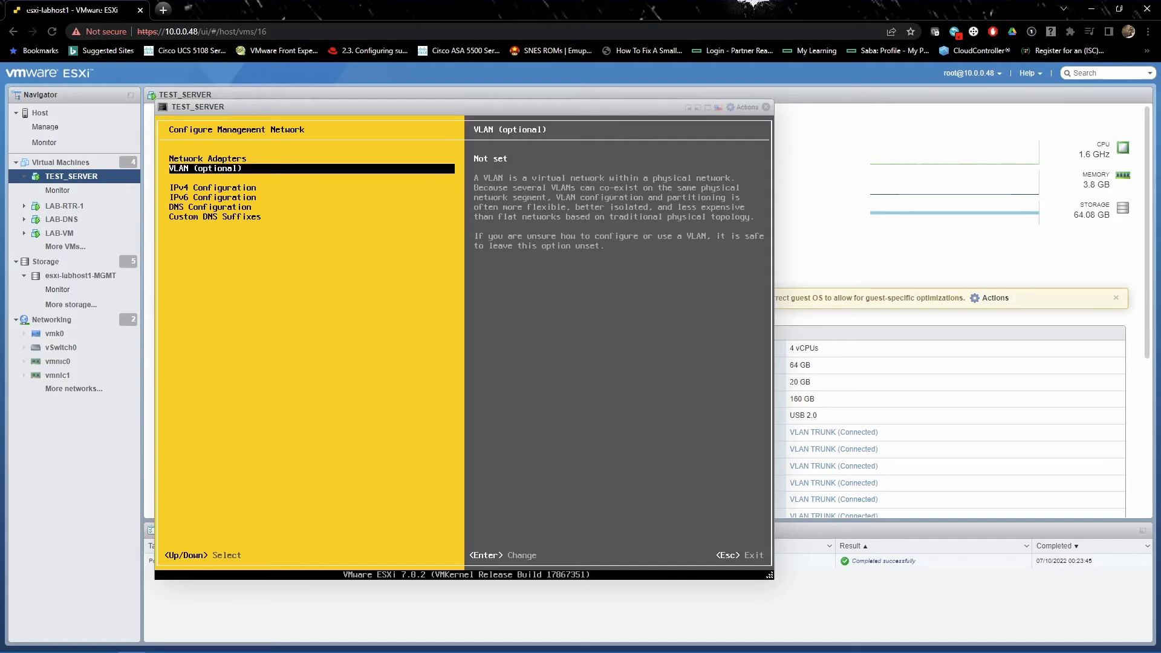
pyautogui.press('Return')
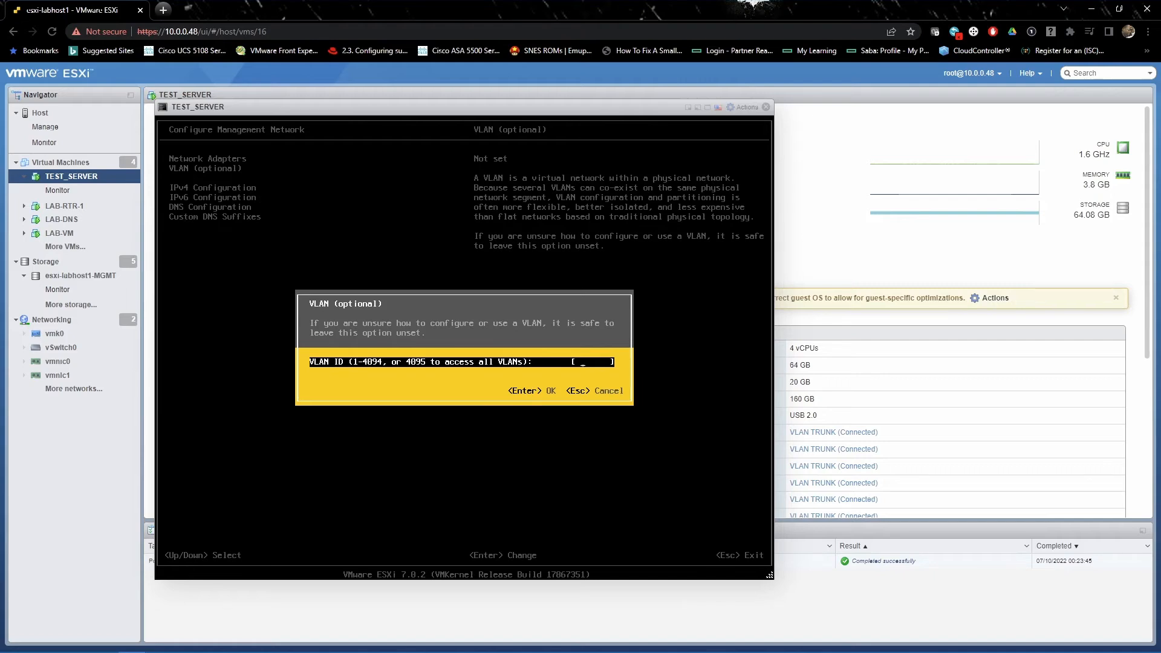
pyautogui.press('Return')
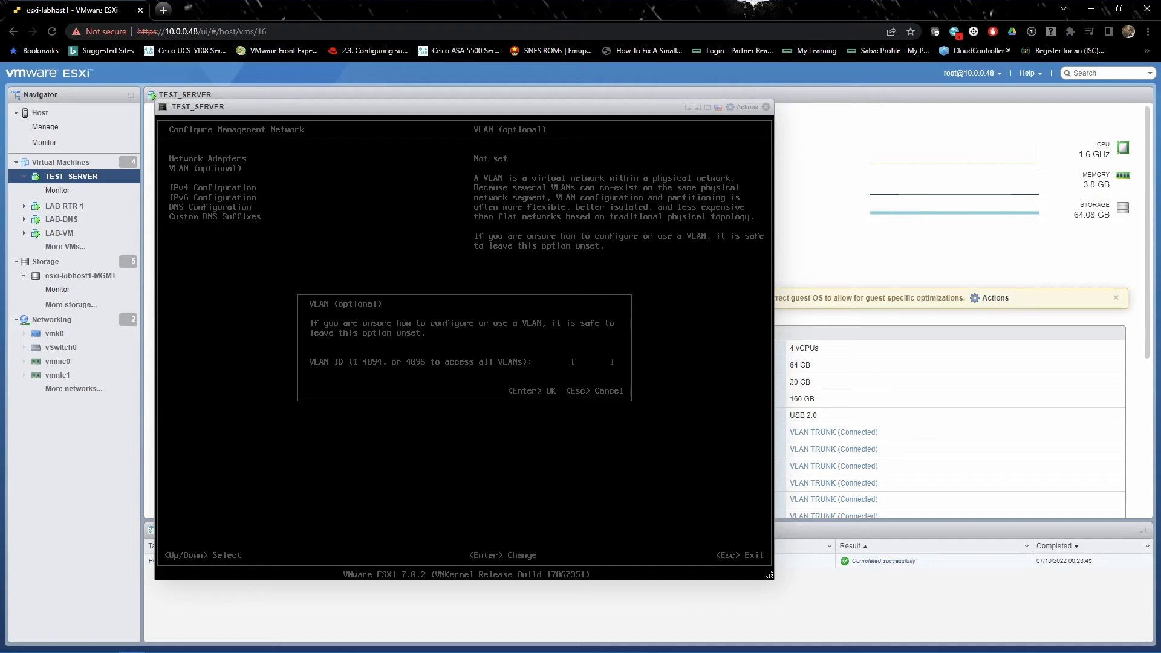
pyautogui.write('1')
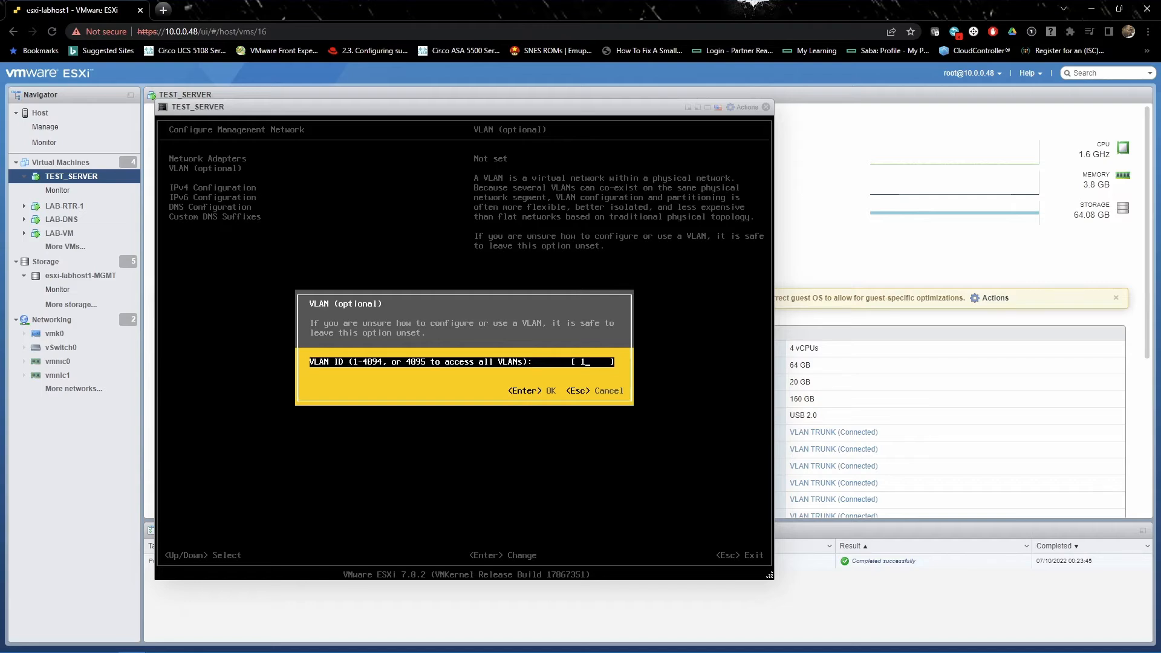
pyautogui.press('Return')
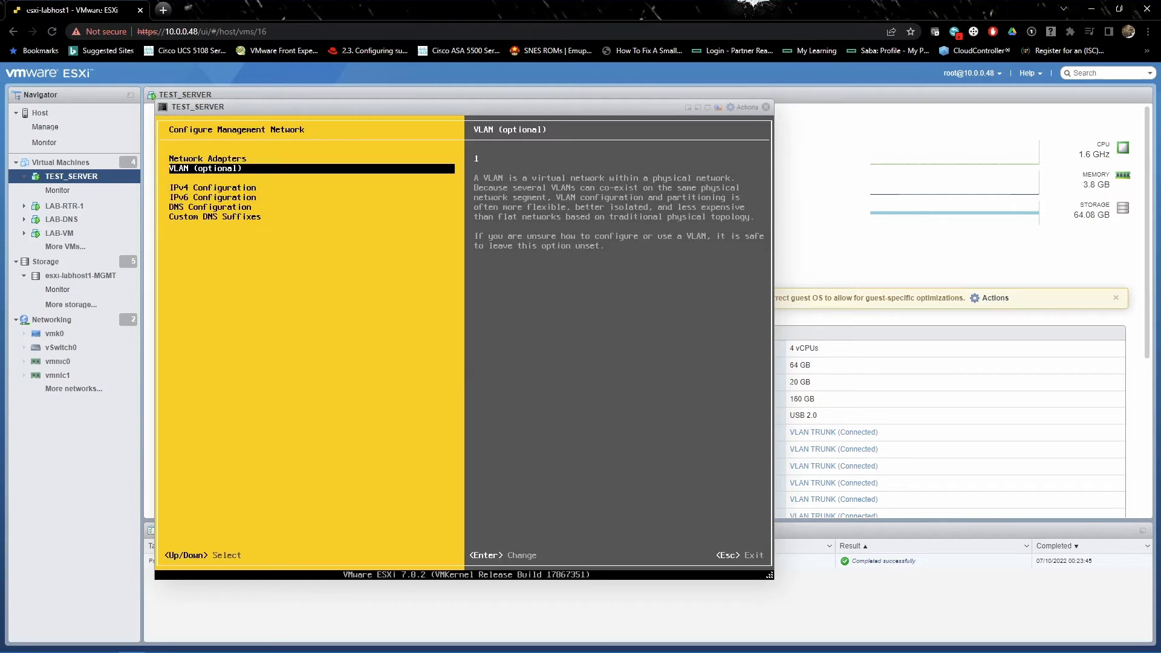
# Configure static IPv4 for the management network with address 10.0.0.20, subnet mask 255.255.255.0 and default gateway 10.0.0.42.
pyautogui.press('Down')
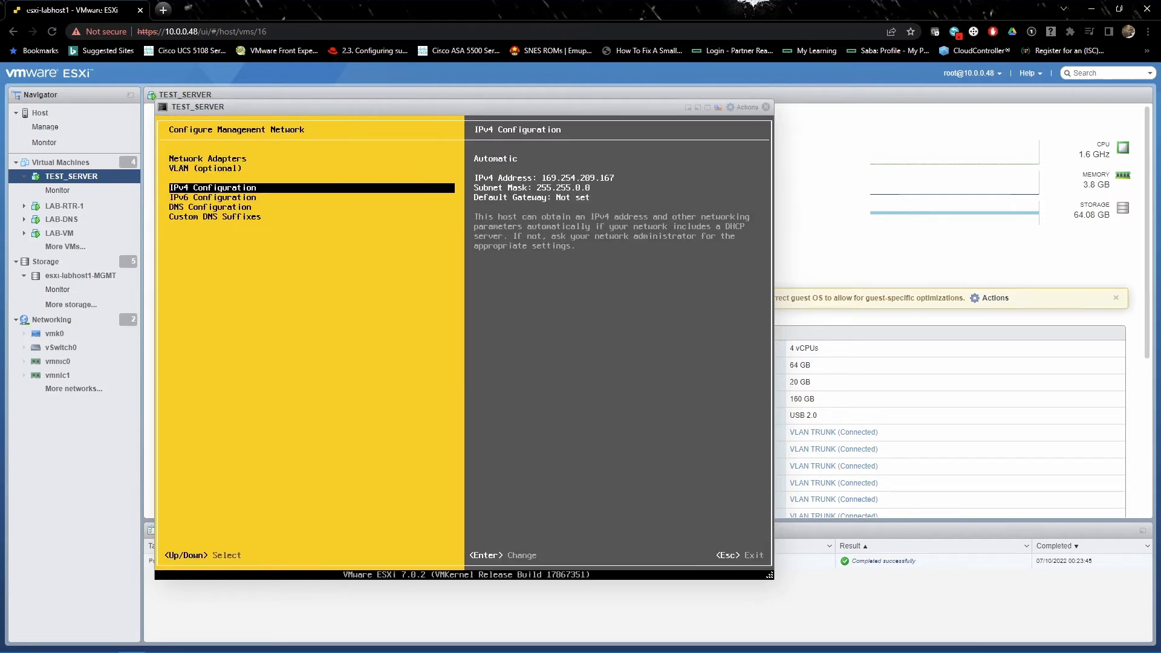
pyautogui.press('Return')
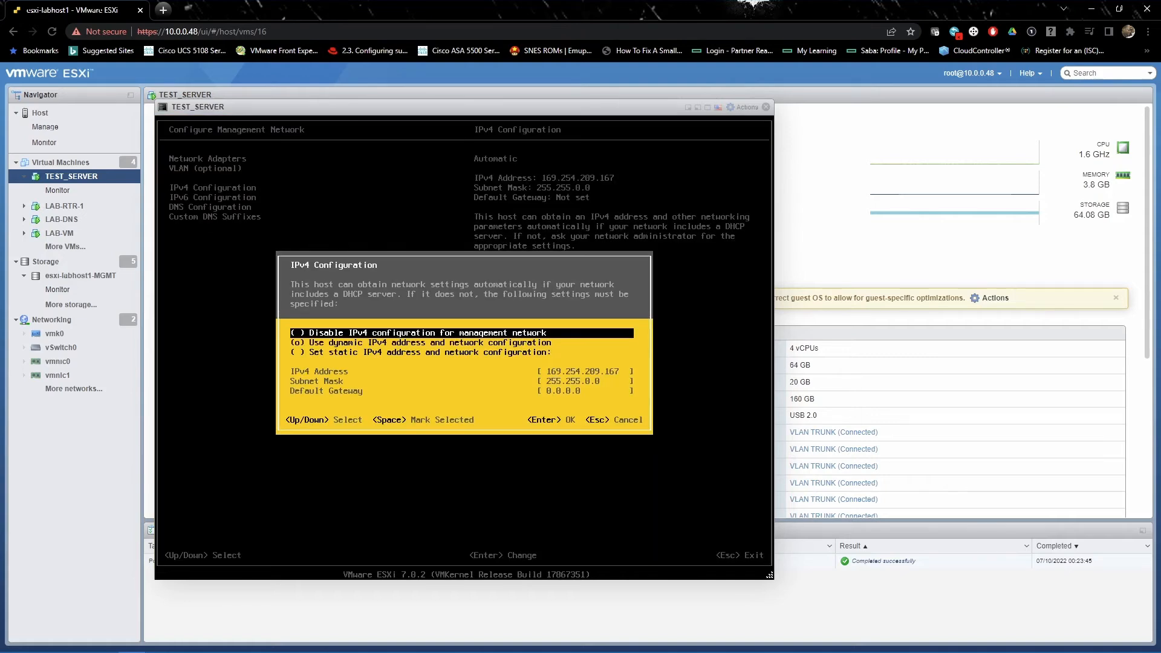
pyautogui.press('Down')
pyautogui.press('Down')
pyautogui.press('space')
pyautogui.press('Down')
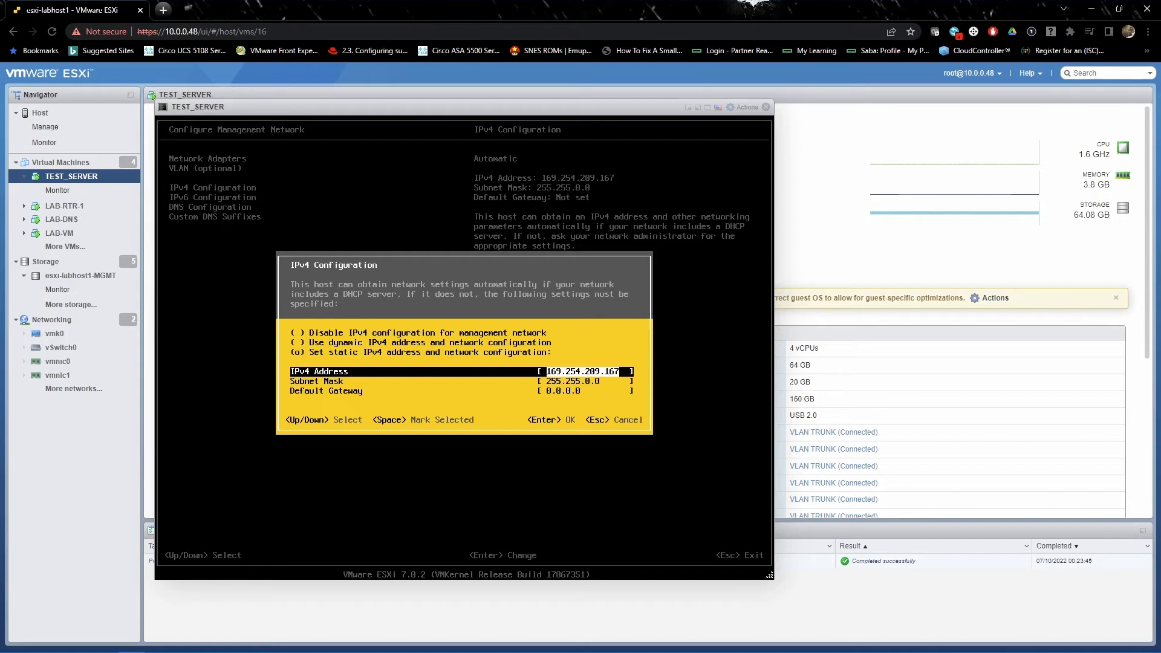
pyautogui.write('10.0.0.20')
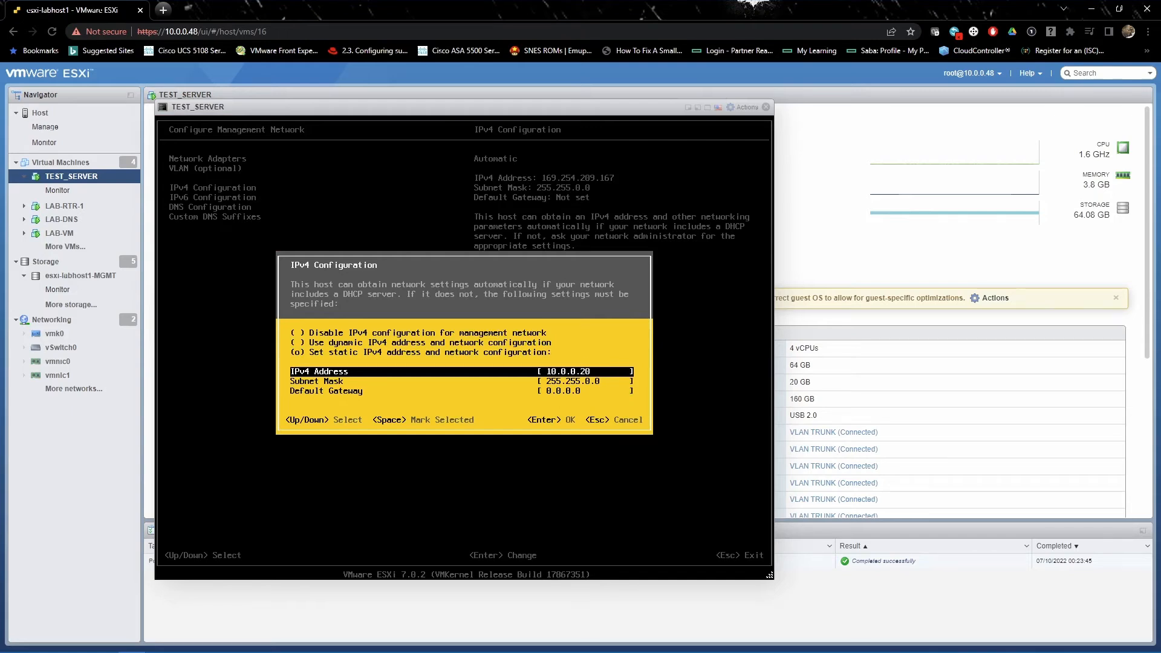
pyautogui.press('Down')
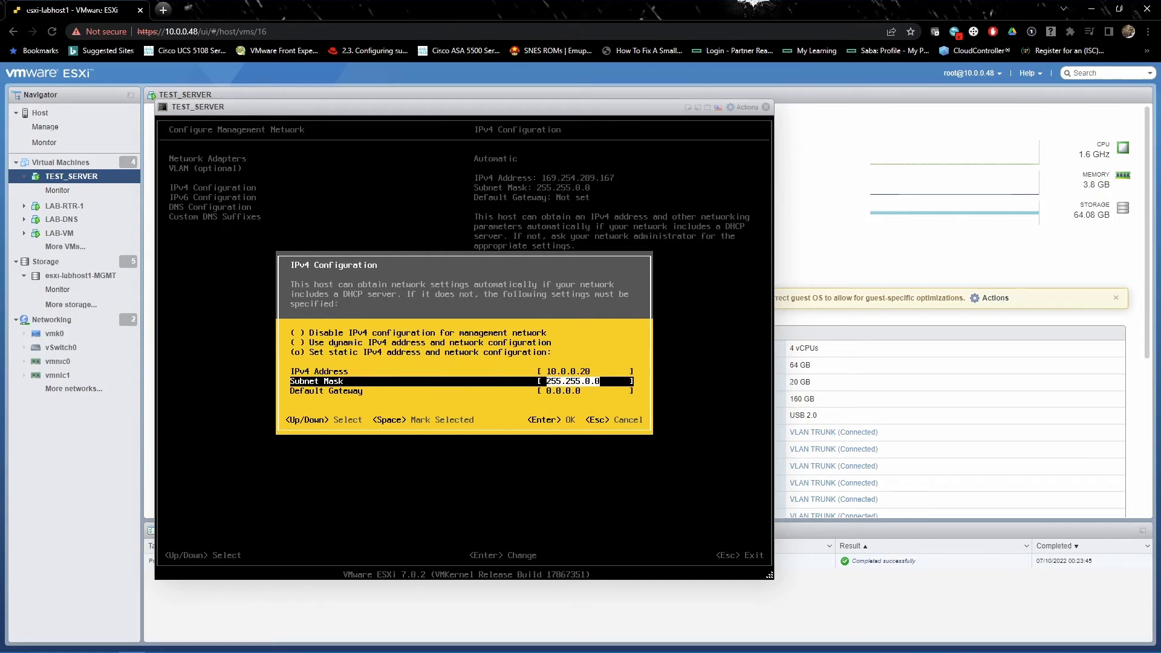
pyautogui.write('255.255.255.0')
pyautogui.press('Down')
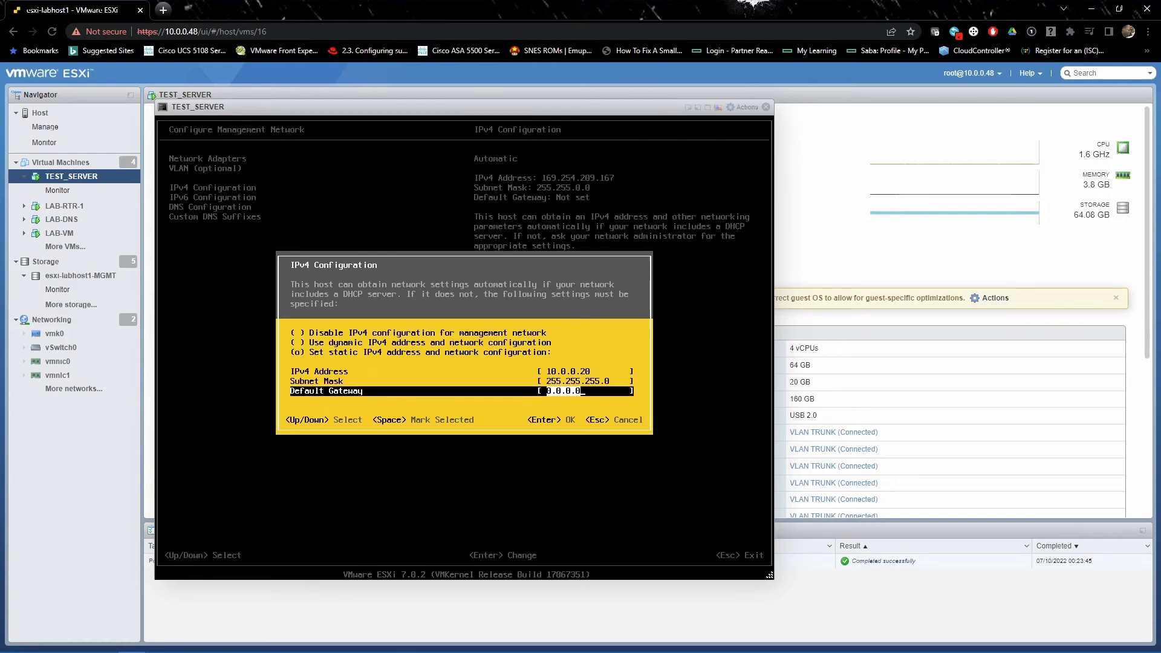
pyautogui.write('10.0.0.42')
pyautogui.press('Return')
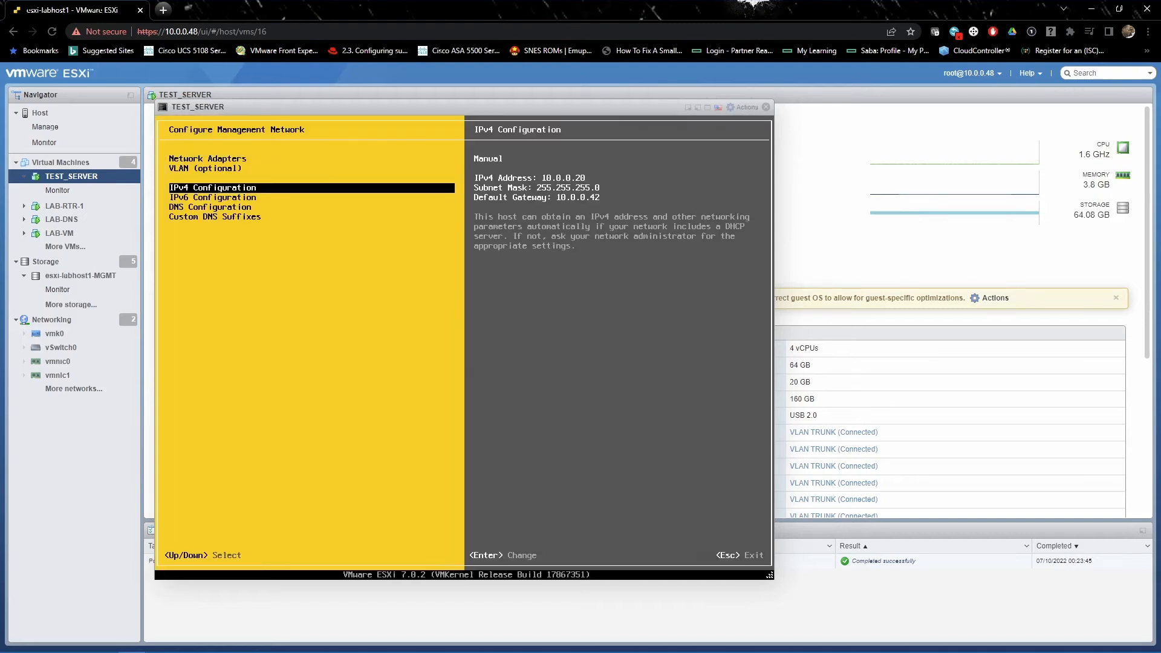
# Disable IPv6 for the management network.
pyautogui.press('Down')
pyautogui.press('Return')
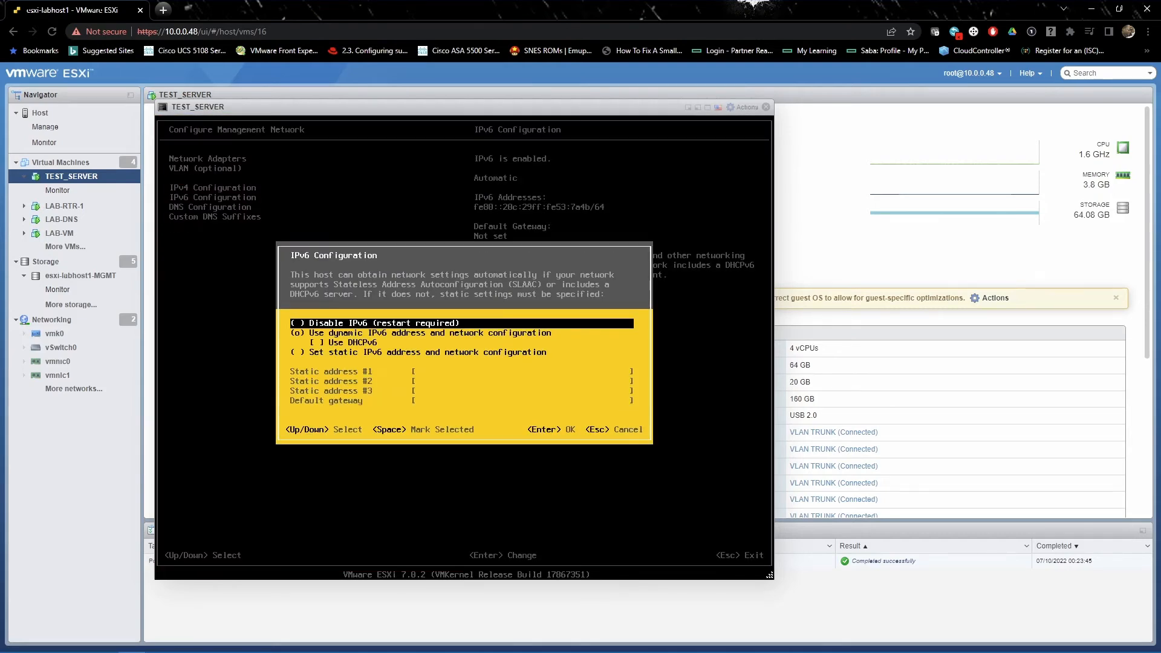
pyautogui.press('Down')
pyautogui.press('Up')
pyautogui.press('space')
pyautogui.press('Return')
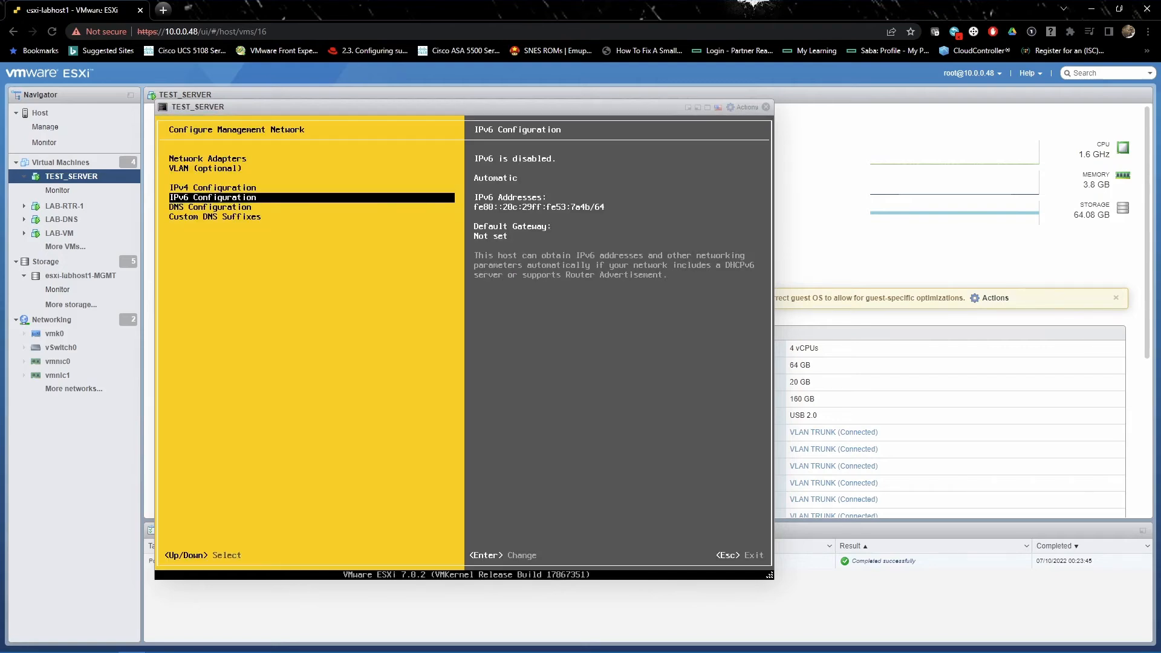
# Configure DNS manually with primary DNS server 10.0.0.46 and hostname esxihost7, leaving the alternate server empty.
pyautogui.press('Down')
pyautogui.press('Return')
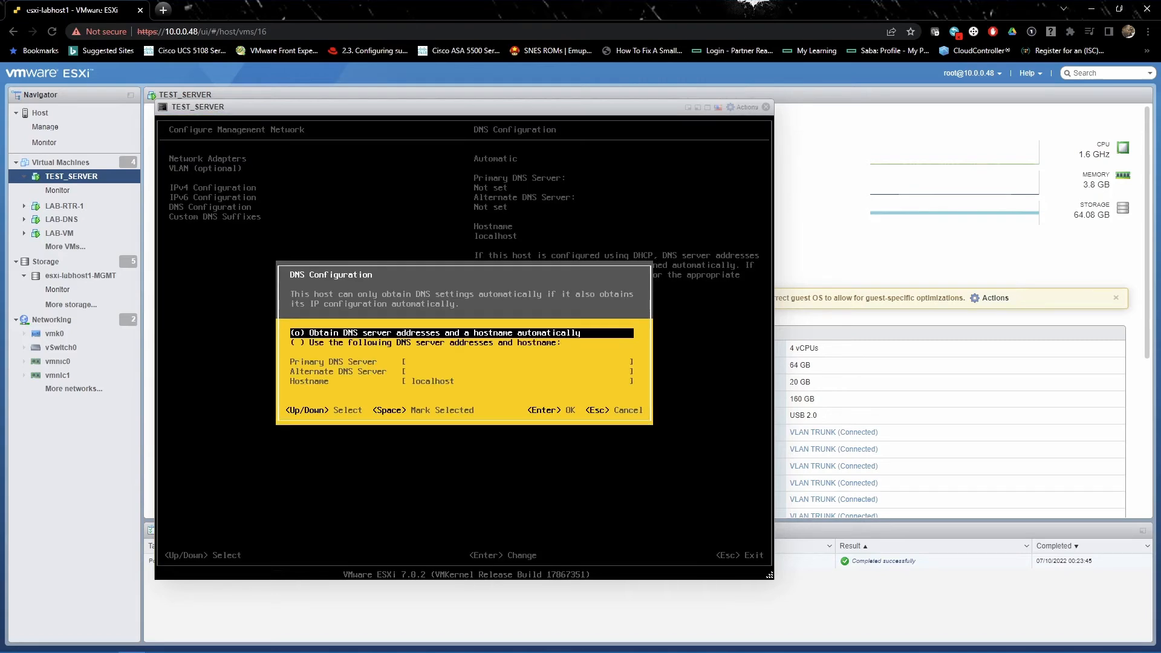
pyautogui.press('Down')
pyautogui.press('space')
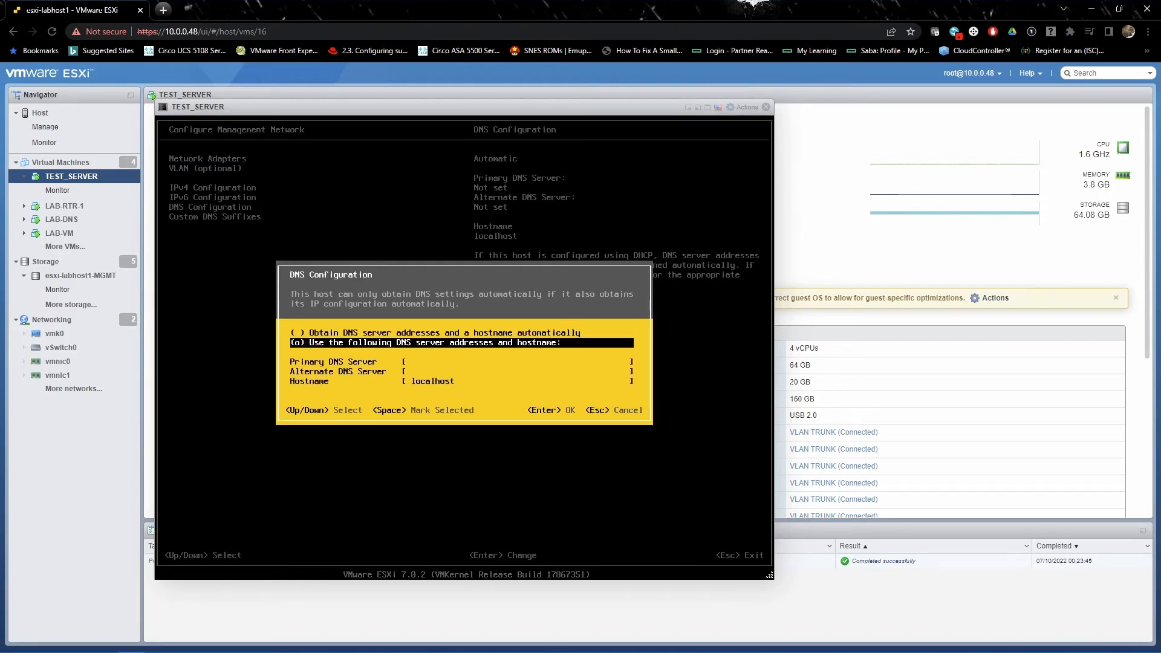
pyautogui.press('Down')
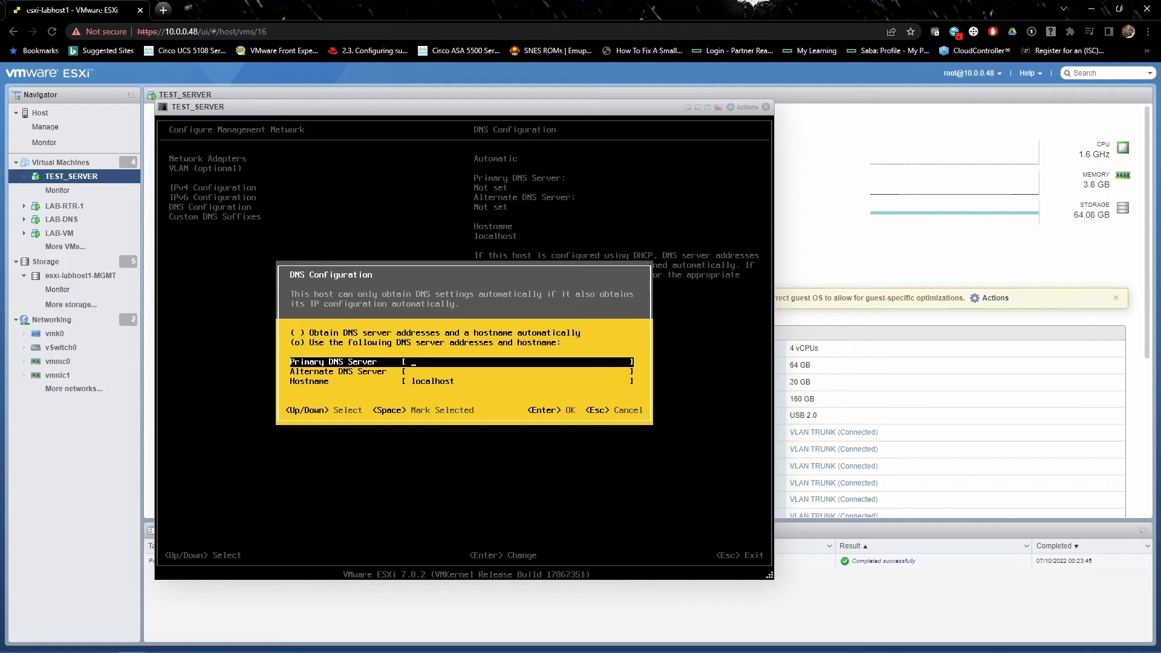
pyautogui.write('10.0.0.46')
pyautogui.press('Down')
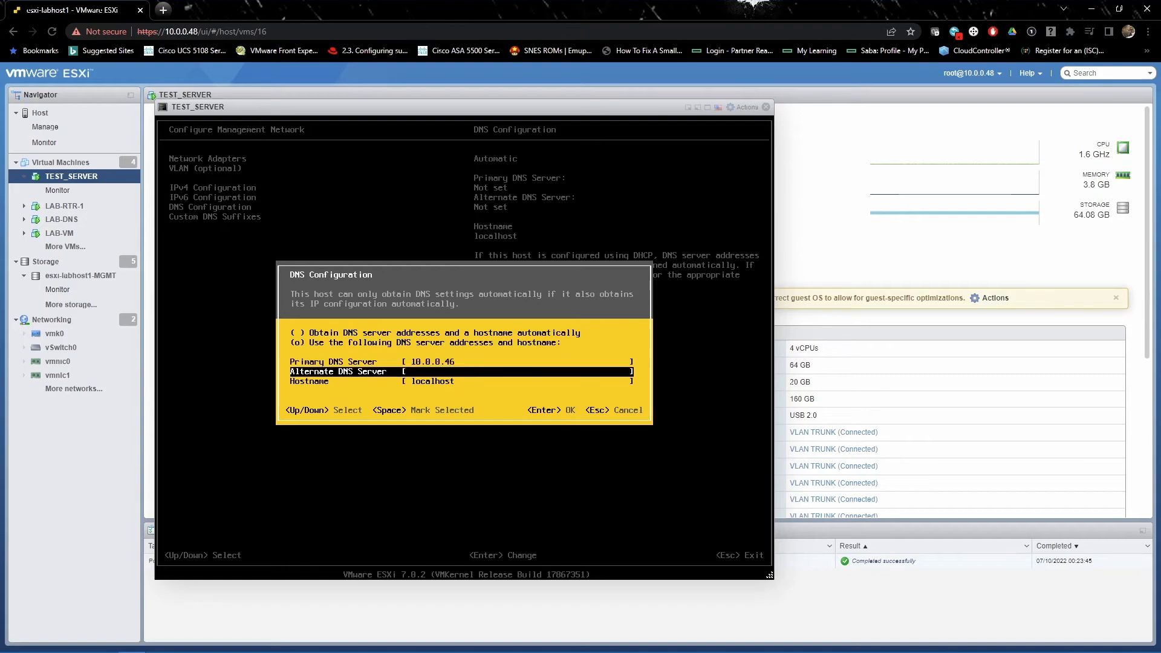
pyautogui.press('Down')
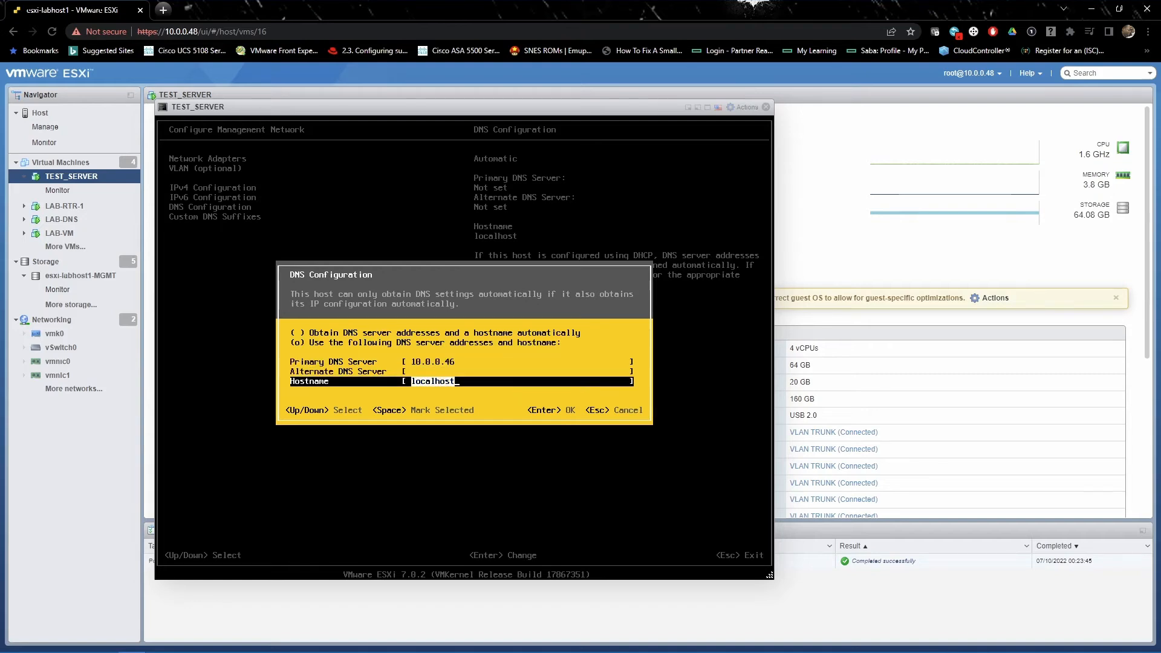
pyautogui.write('esxihost7')
pyautogui.press('Return')
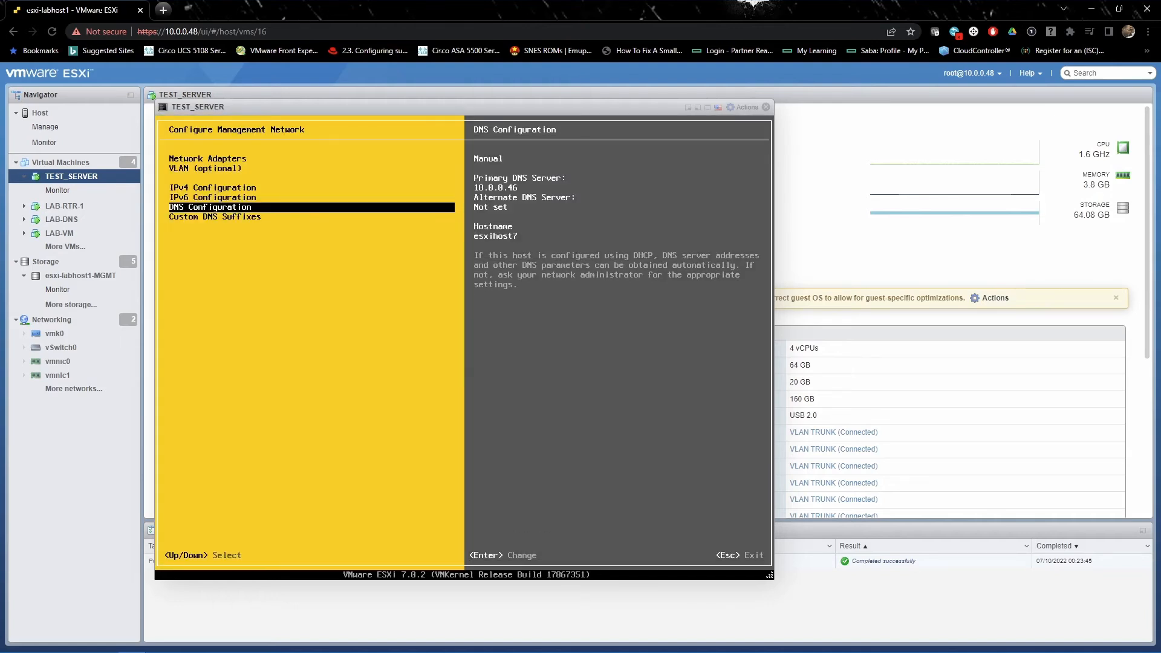
# Leave the management network configuration, applying the changes and rebooting the host.
pyautogui.press('Escape')
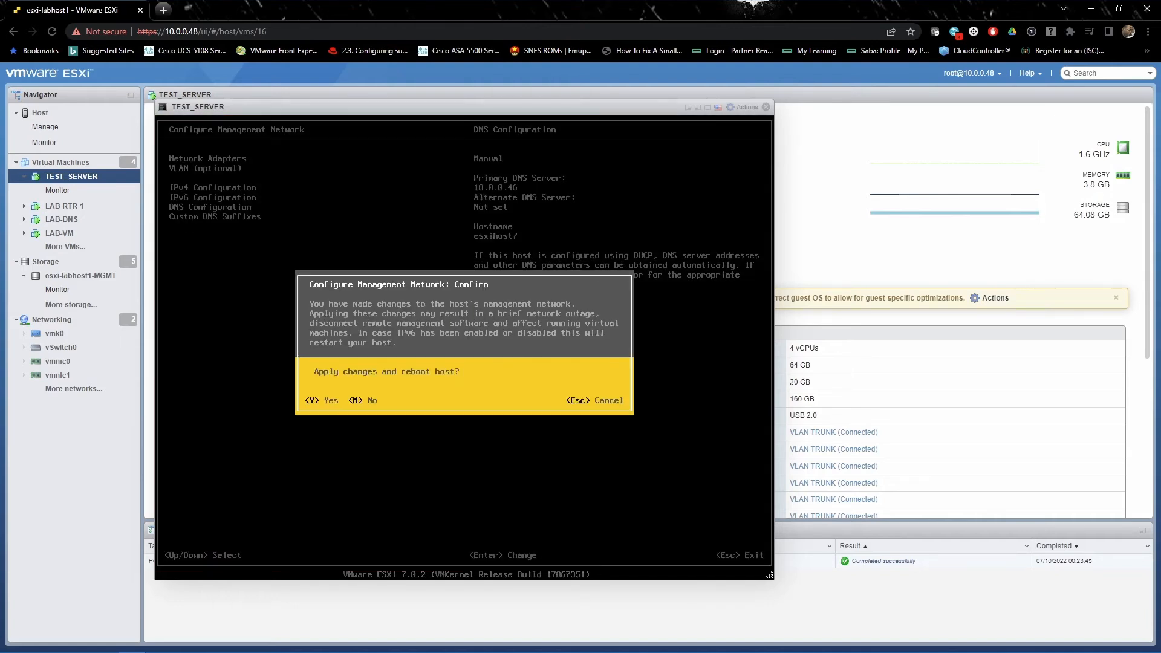
pyautogui.press('Escape')
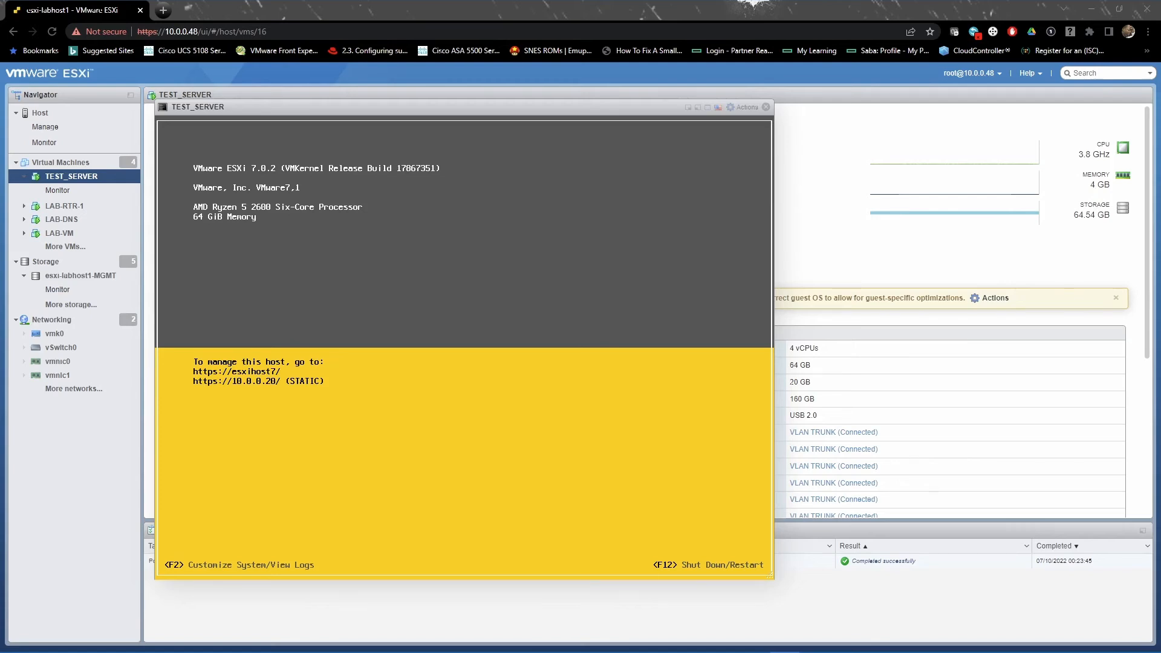
# Switch to Command Prompt, test the new host's connectivity by pinging 10.0.0.20, and minimize the window.
pyautogui.click(694, 365)
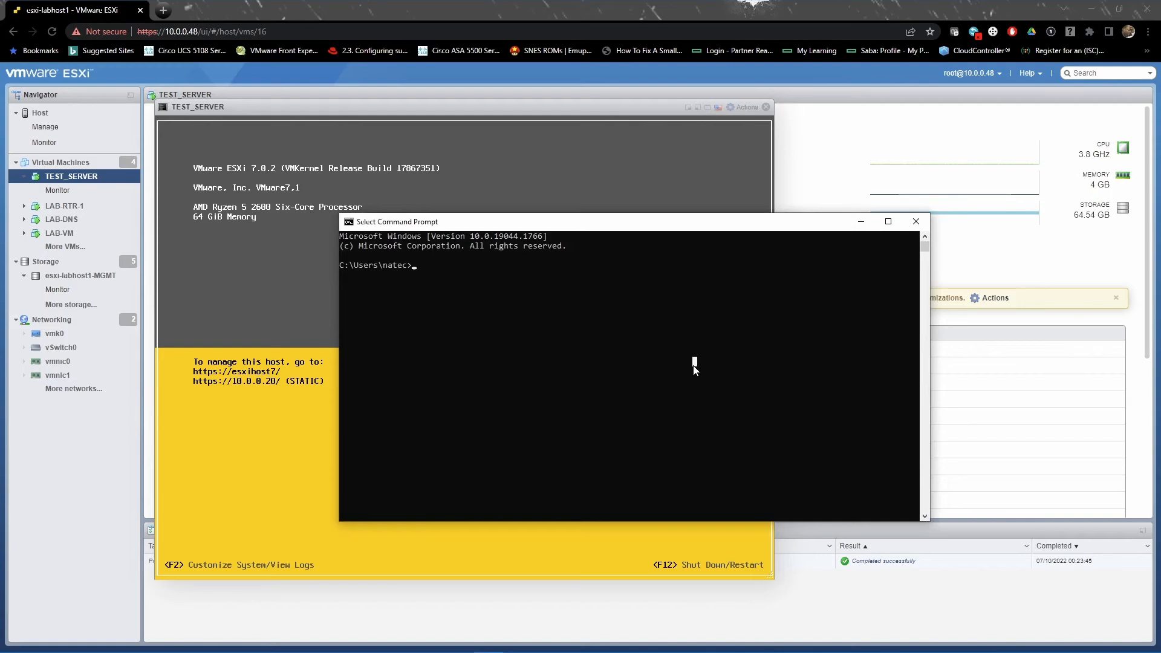
pyautogui.write('ping 10.0.0.')
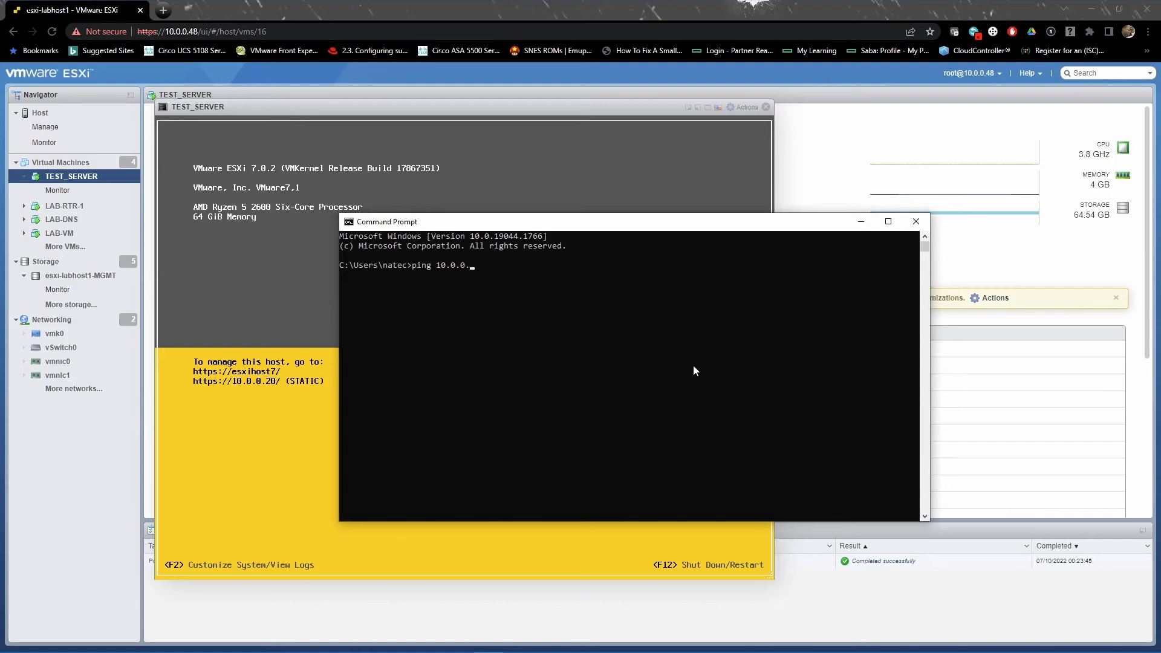
pyautogui.write('20')
pyautogui.press('Return')
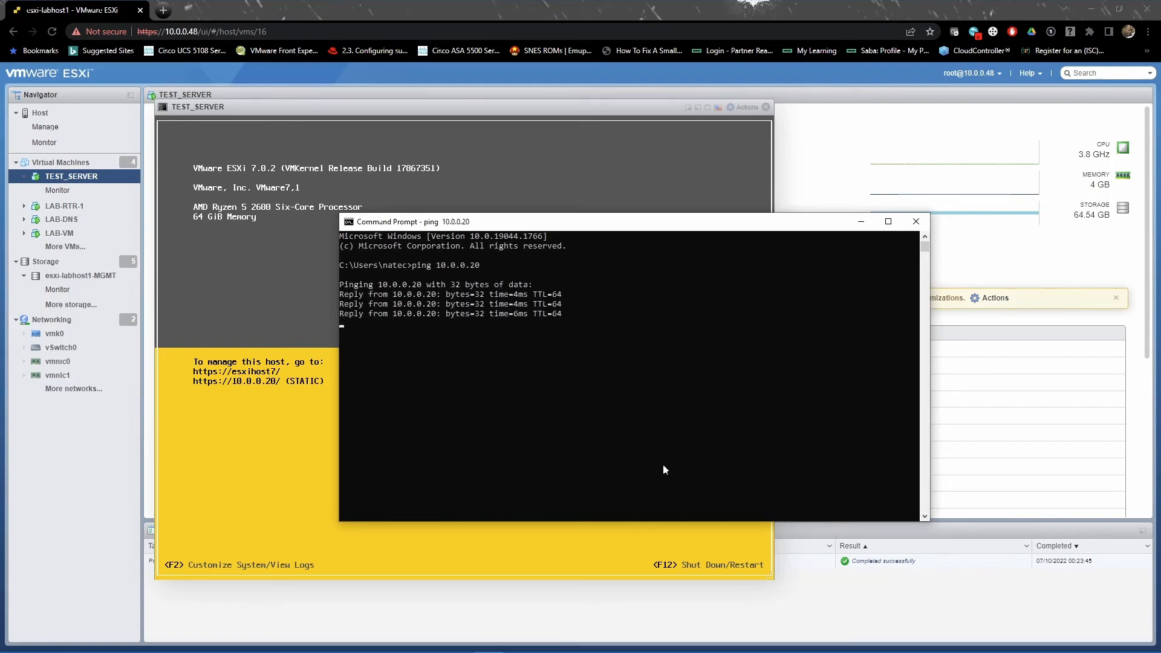
pyautogui.click(861, 222)
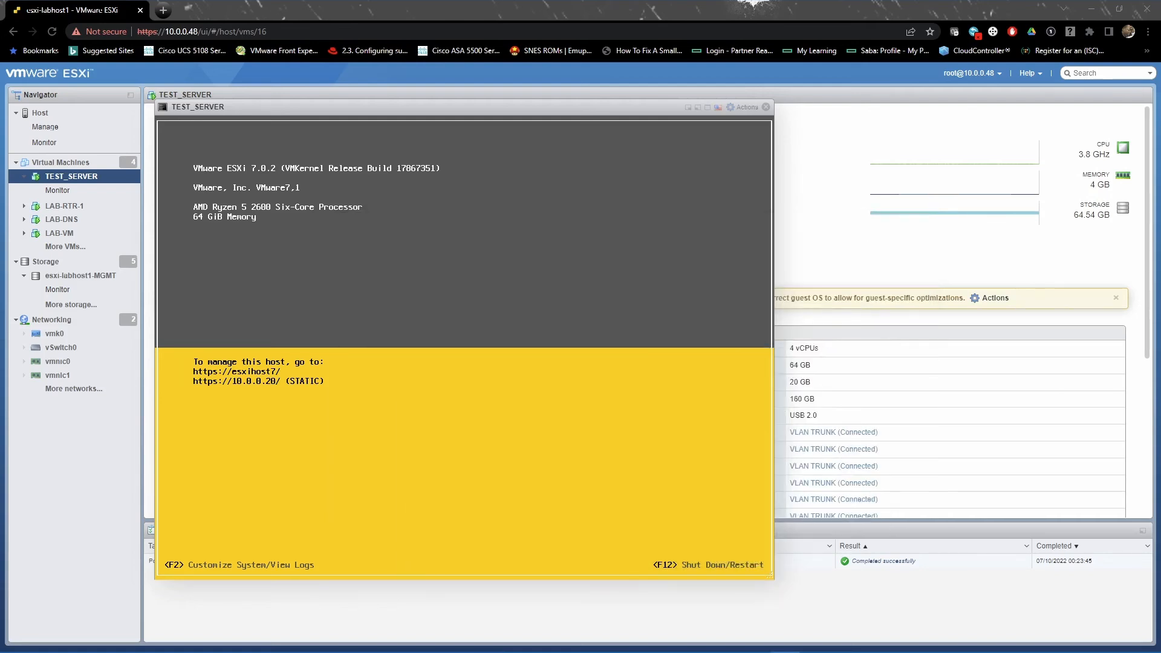
pyautogui.click(219, 15)
pyautogui.click(169, 17)
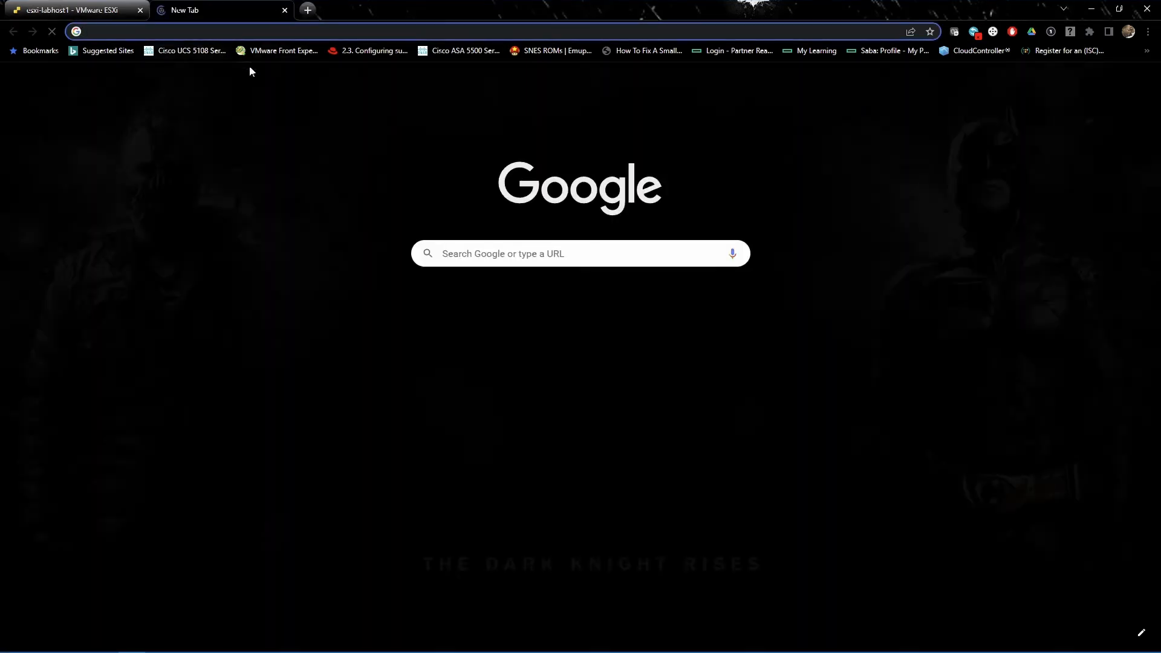
pyautogui.click(252, 30)
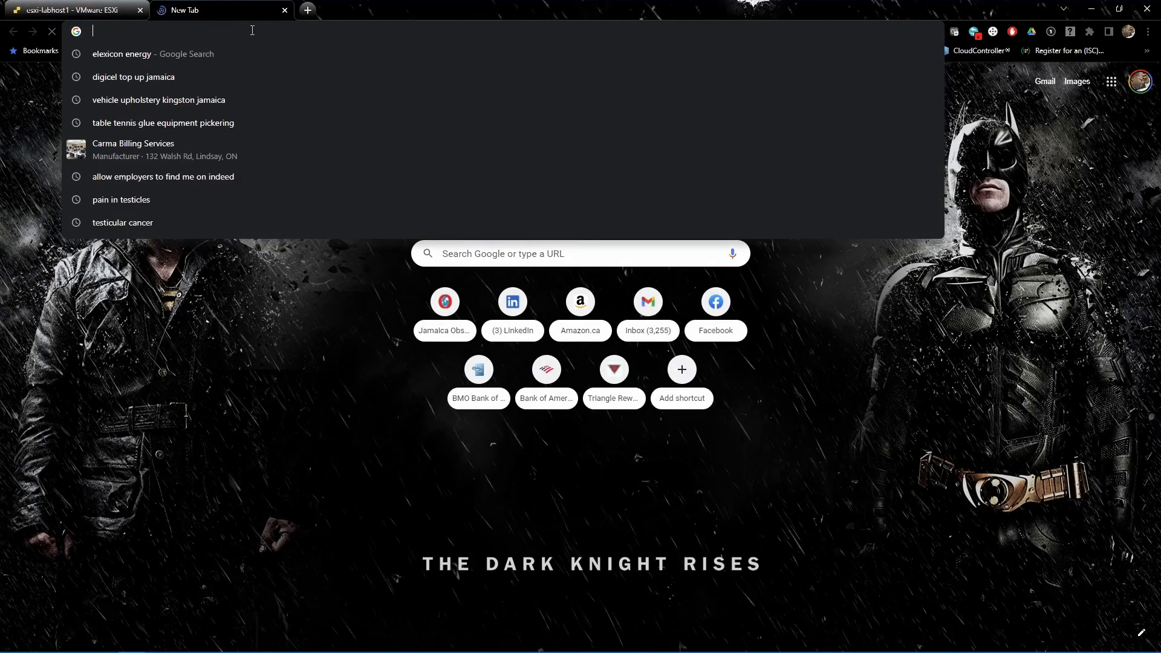
pyautogui.write('https://')
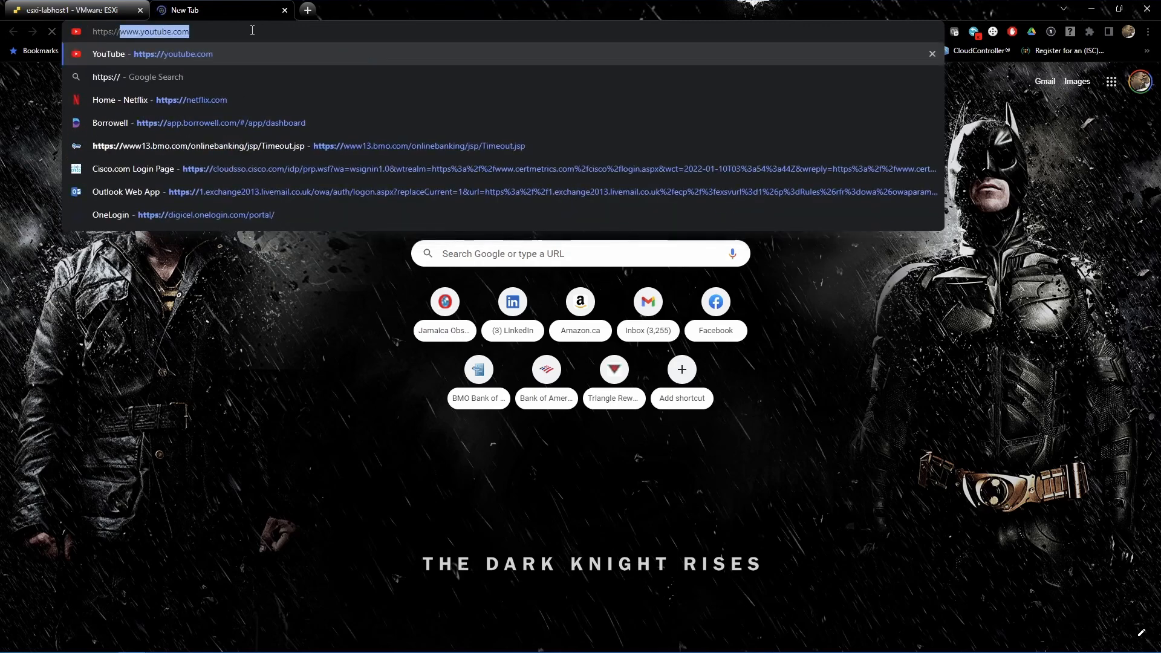
pyautogui.write('esxi')
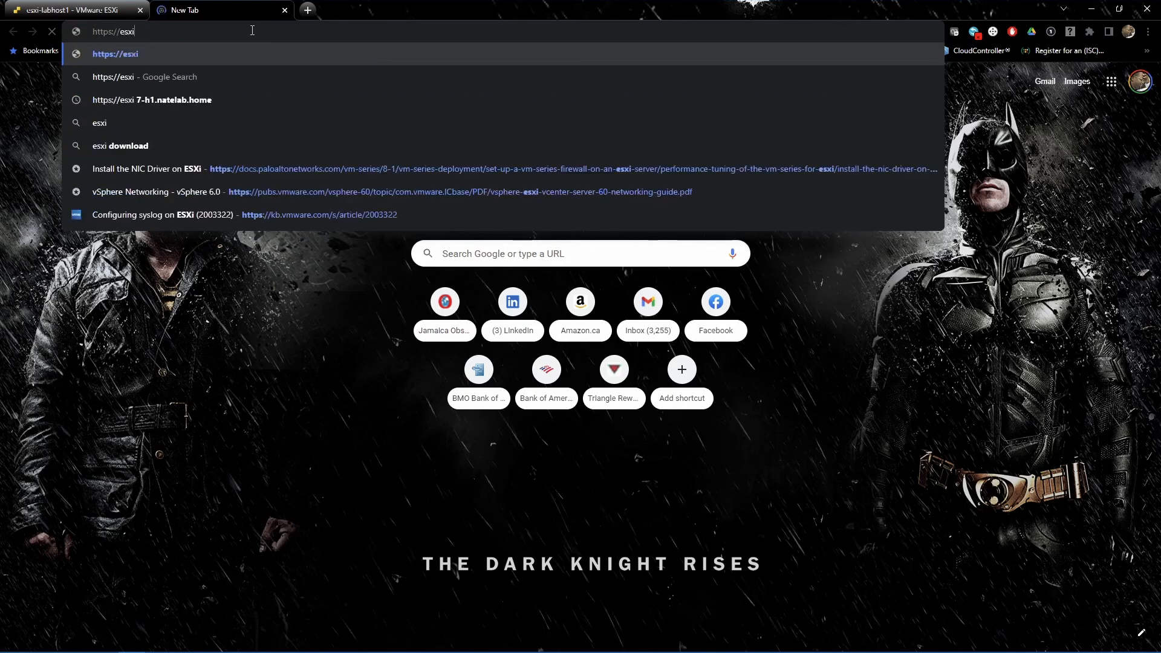
pyautogui.write('host7')
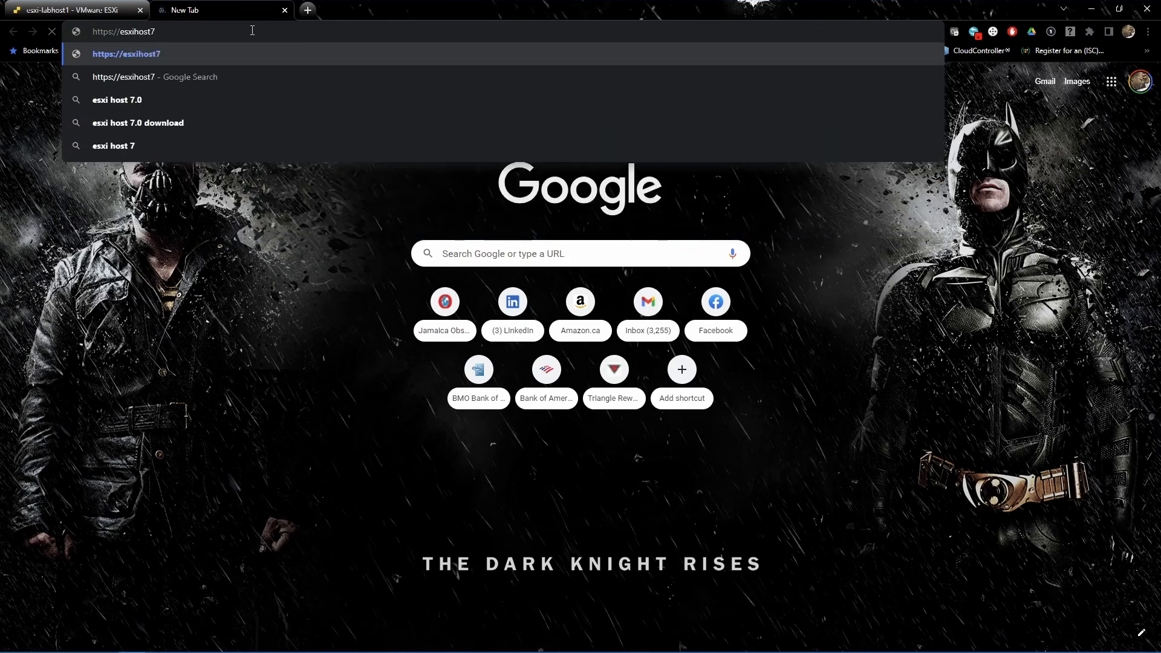
pyautogui.write('.natela')
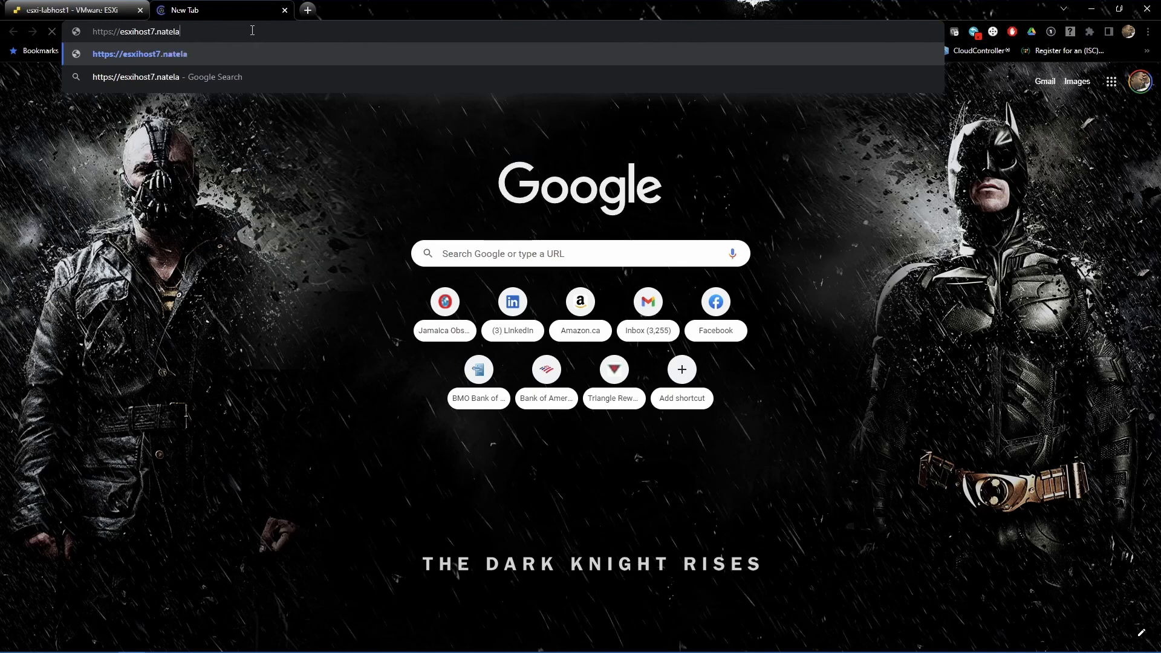
pyautogui.write('b.home')
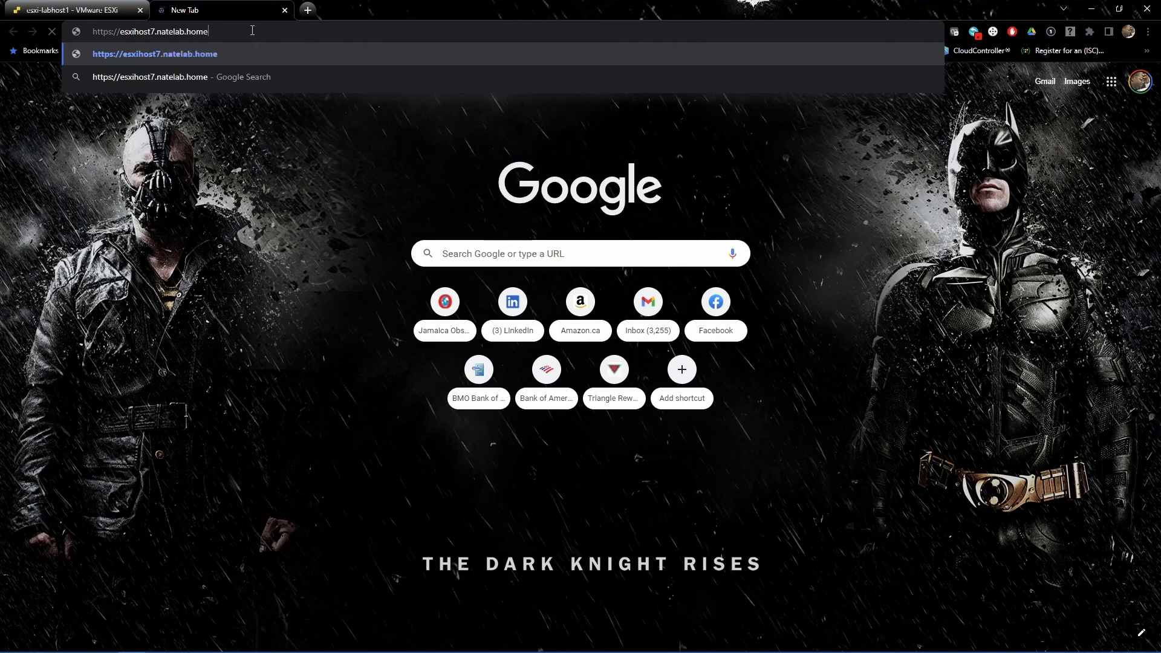
pyautogui.press('Return')
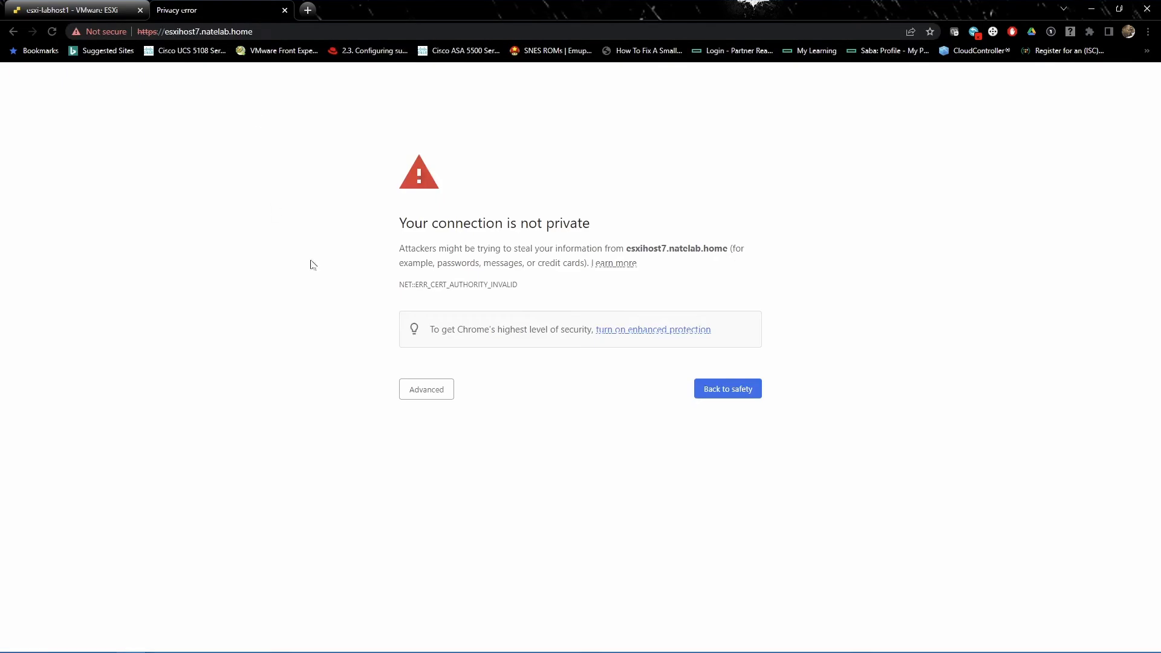
# Bypass the certificate warning for esxihost7.natelab.home and proceed to the ESXi login page.
pyautogui.click(429, 390)
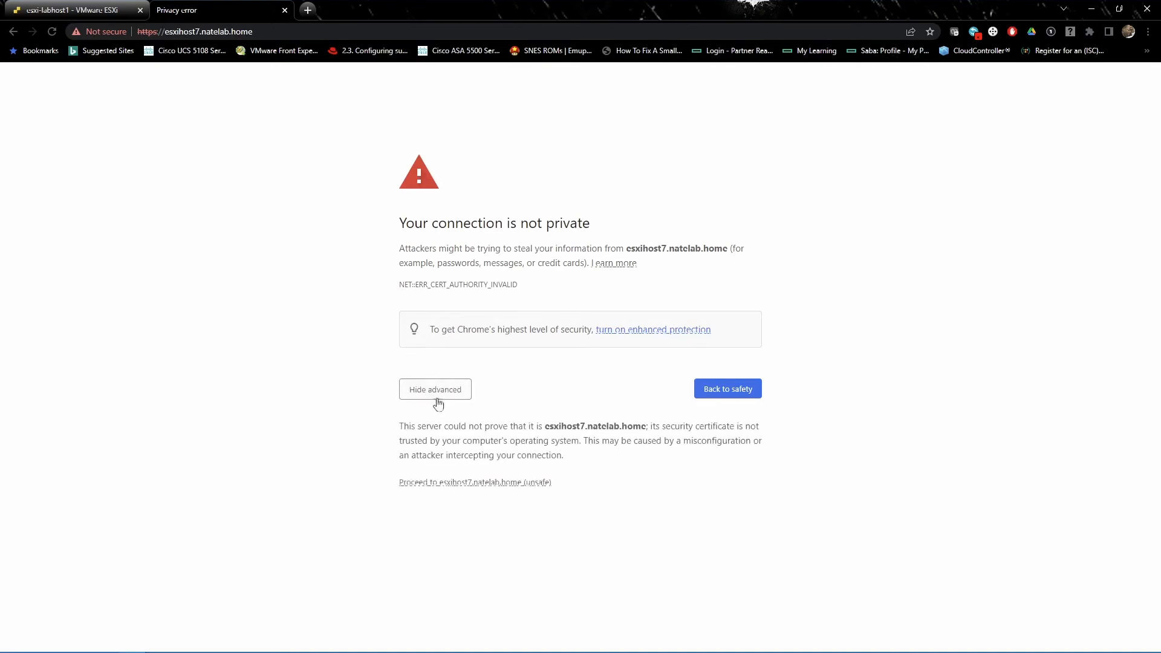
pyautogui.click(474, 487)
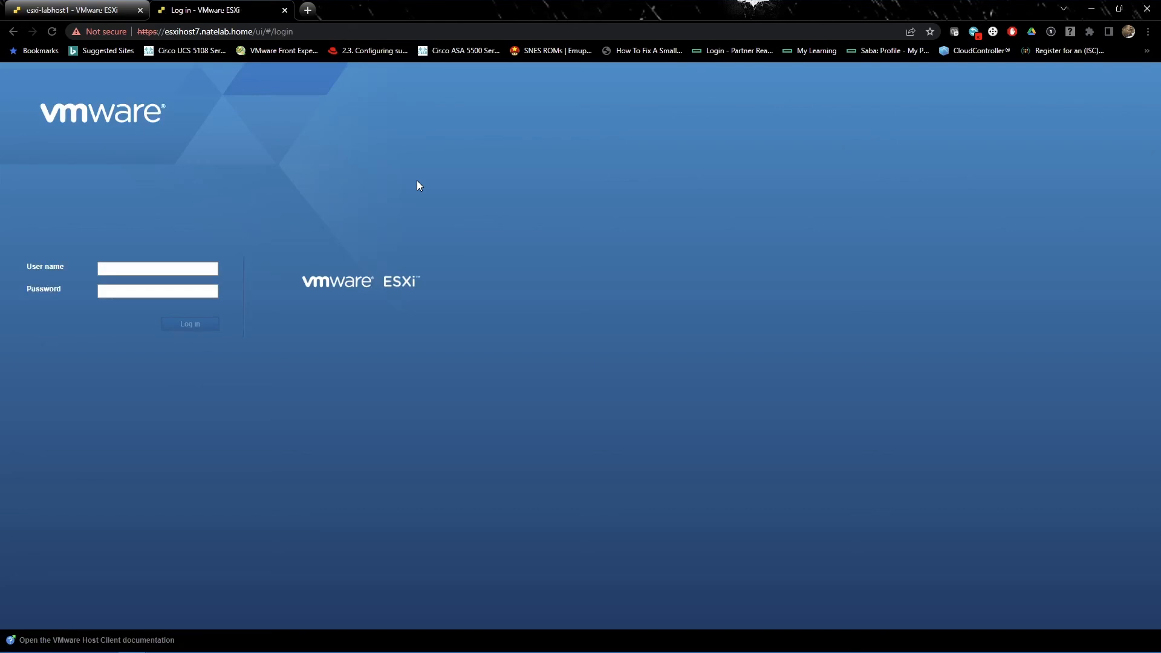
pyautogui.click(162, 268)
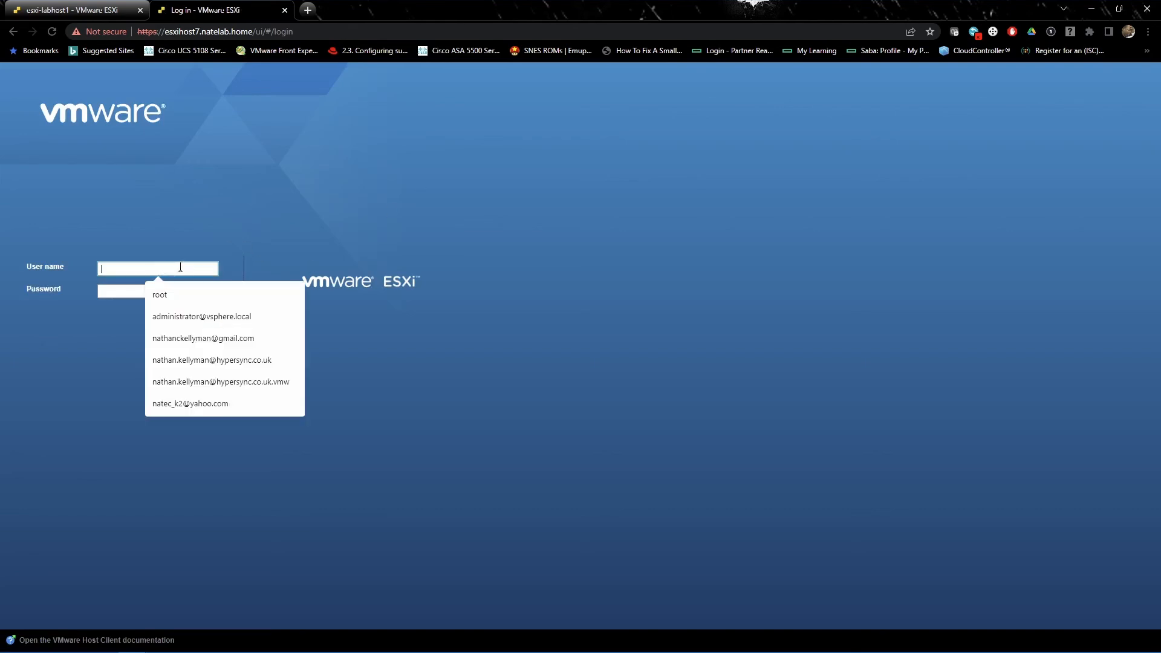
pyautogui.click(209, 191)
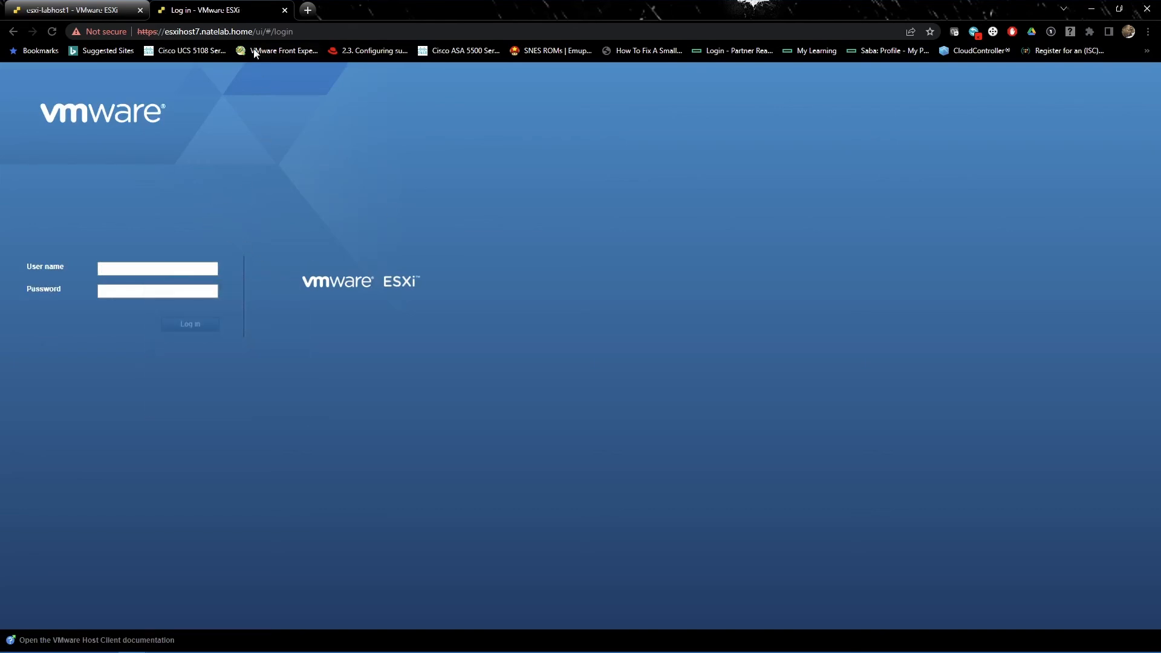
pyautogui.click(308, 10)
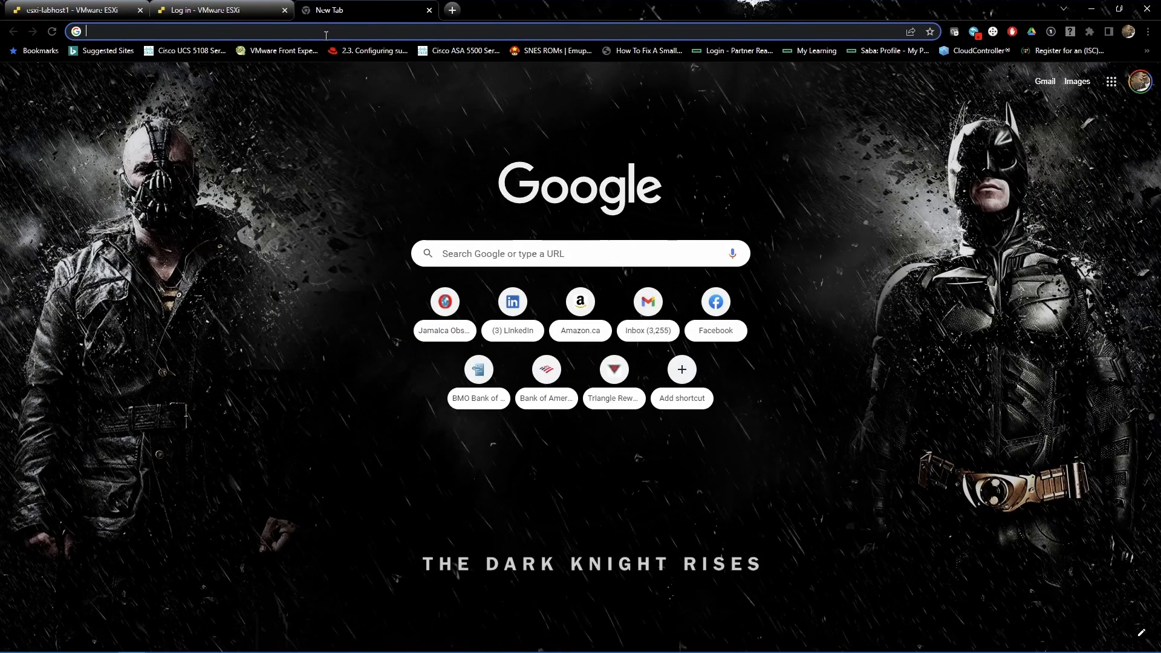
pyautogui.click(326, 35)
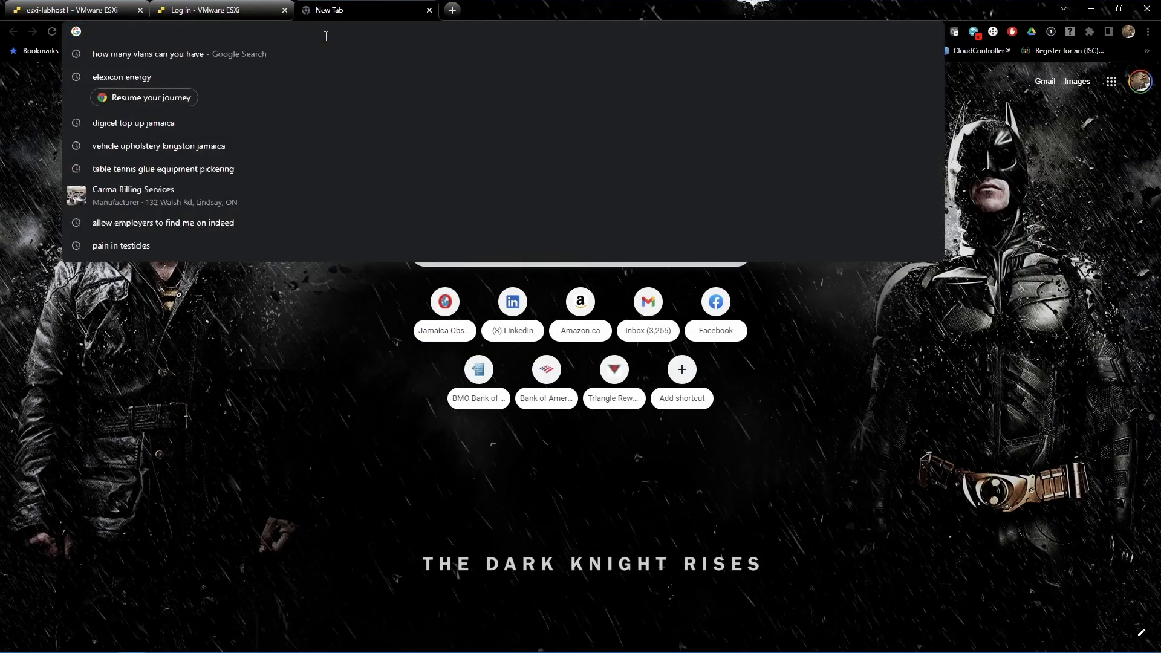
pyautogui.write('https:/')
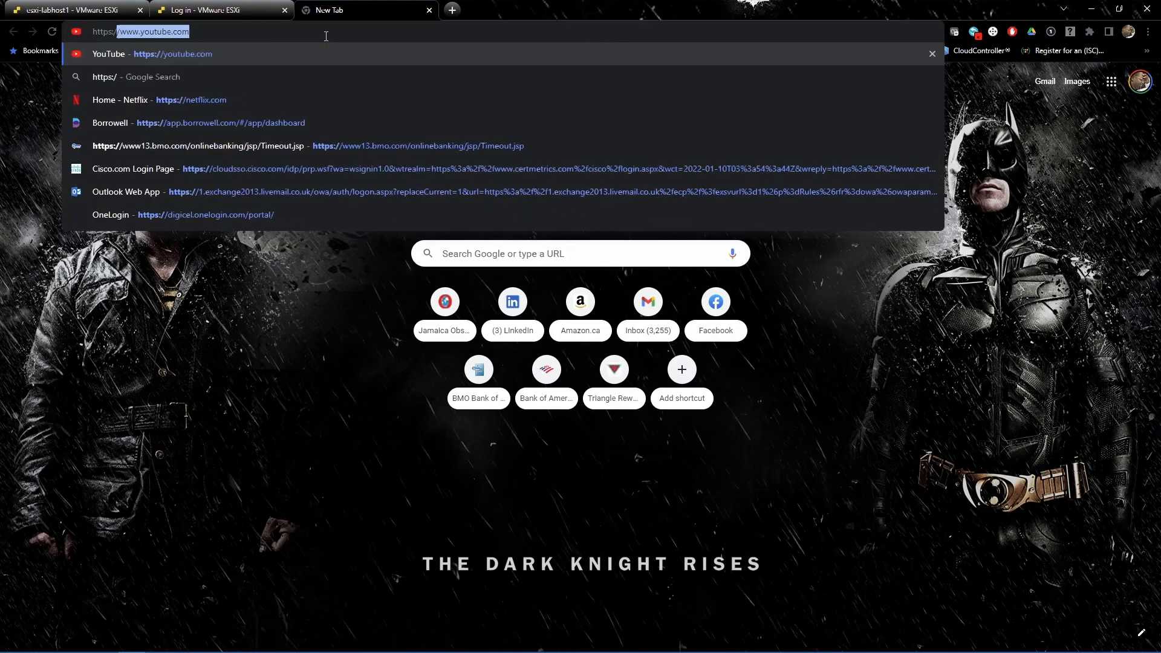
pyautogui.write('/10.0.0.20')
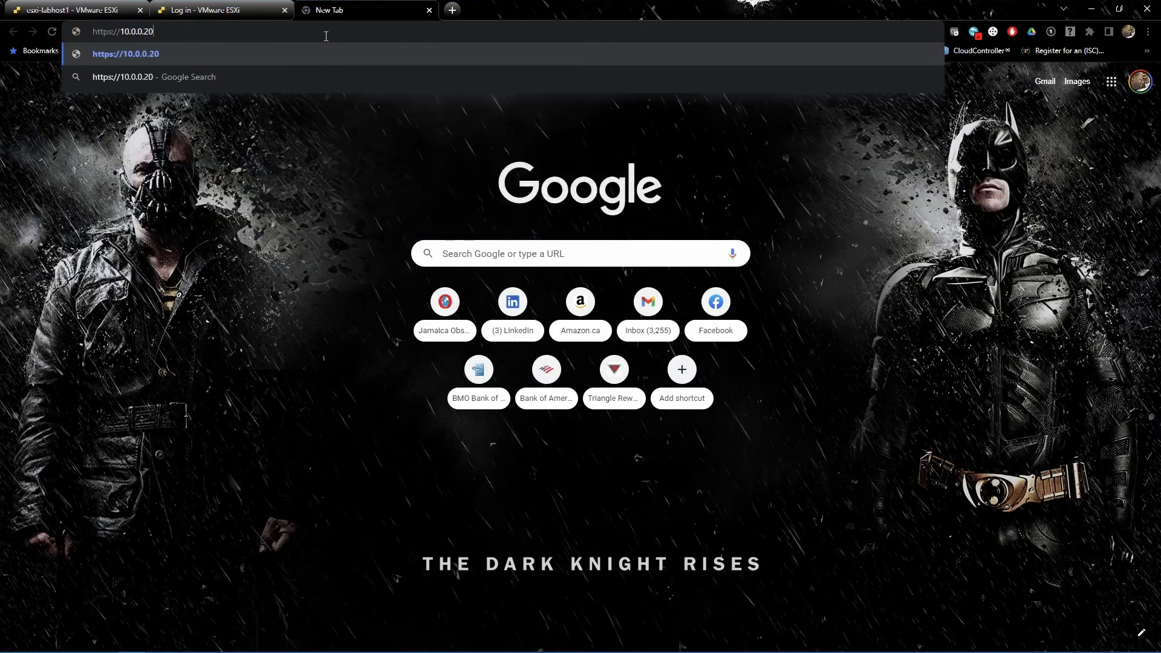
pyautogui.press('Return')
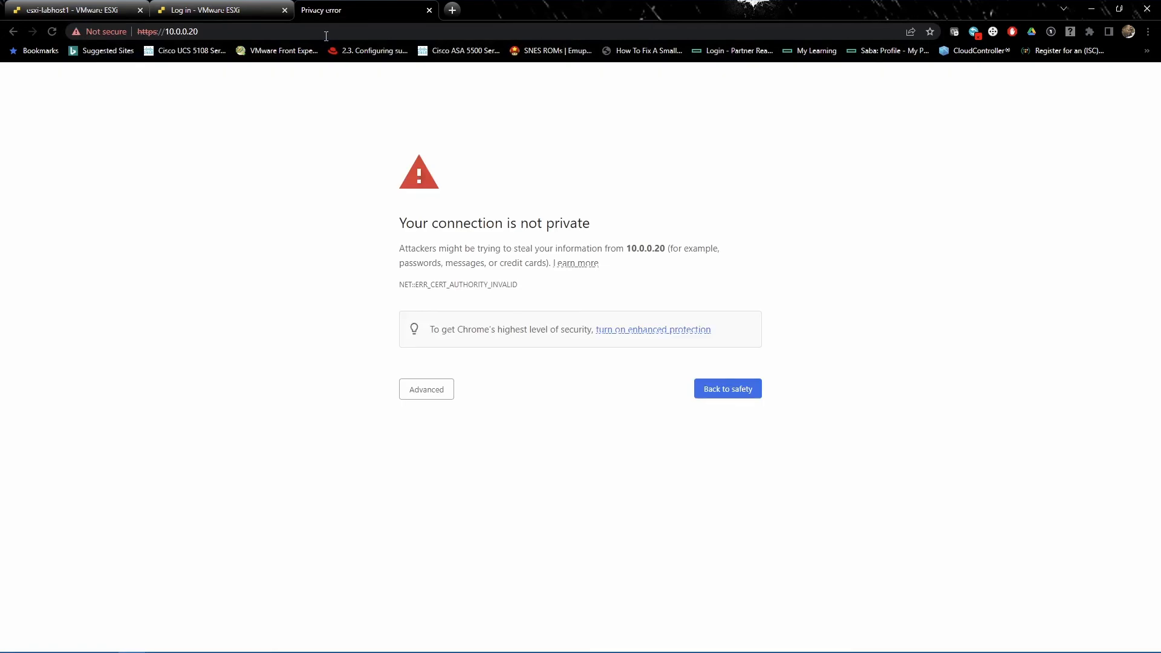
pyautogui.click(443, 394)
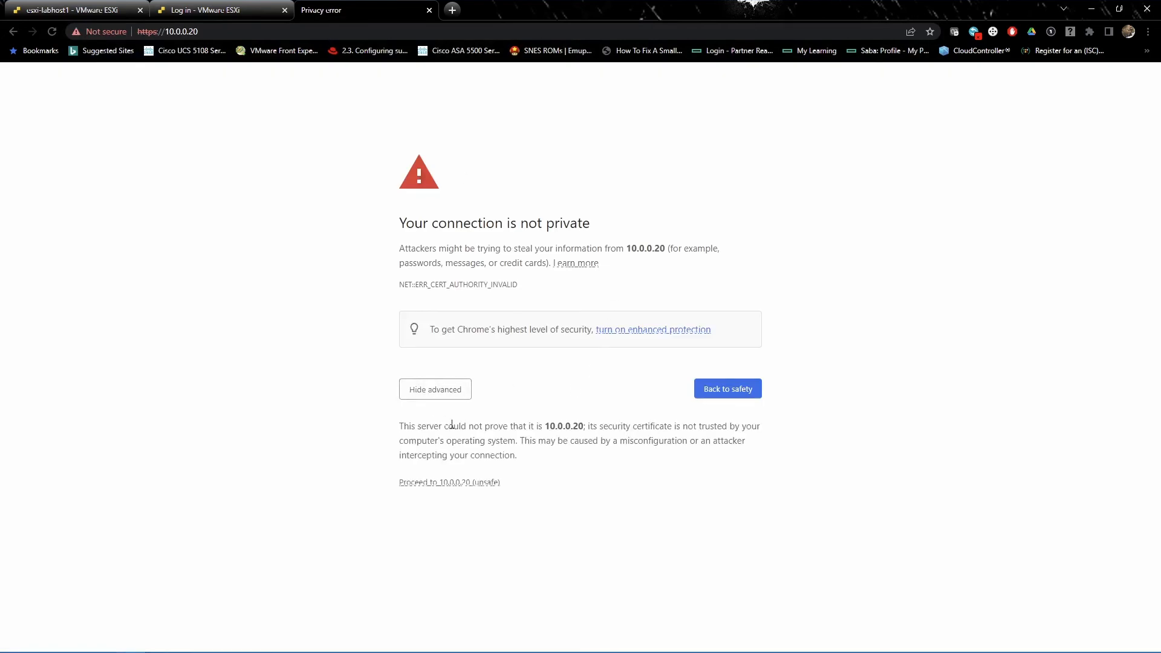
pyautogui.click(442, 484)
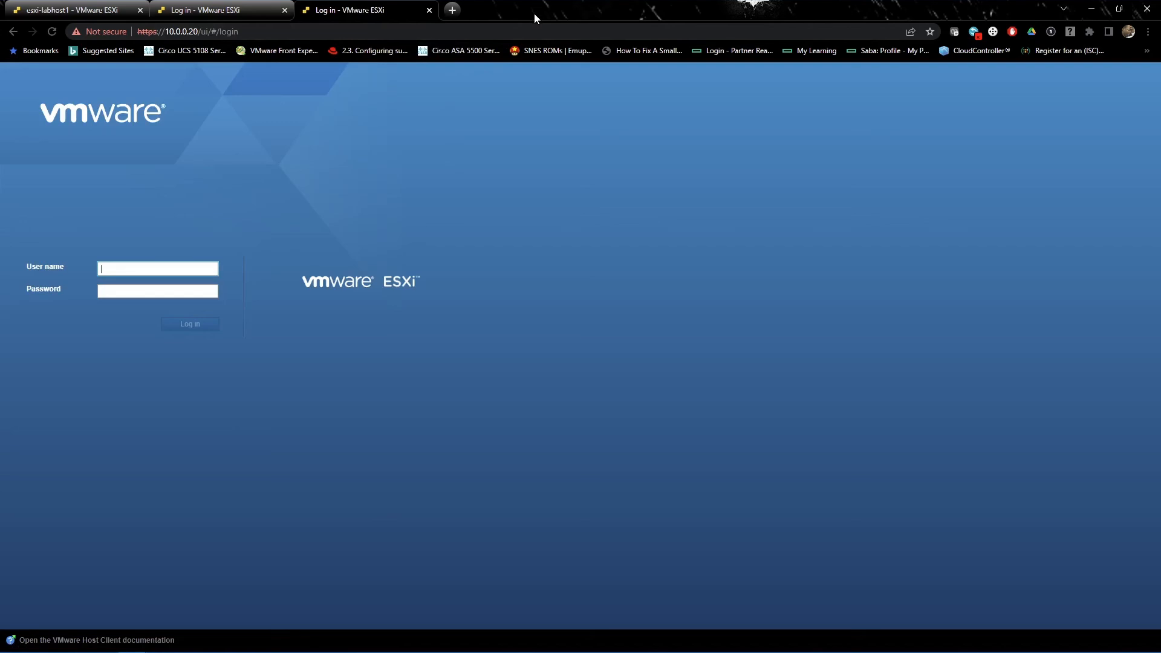
# Close the 10.0.0.20 page and log in to esxihost7.natelab.home as root with the account password.
pyautogui.click(429, 10)
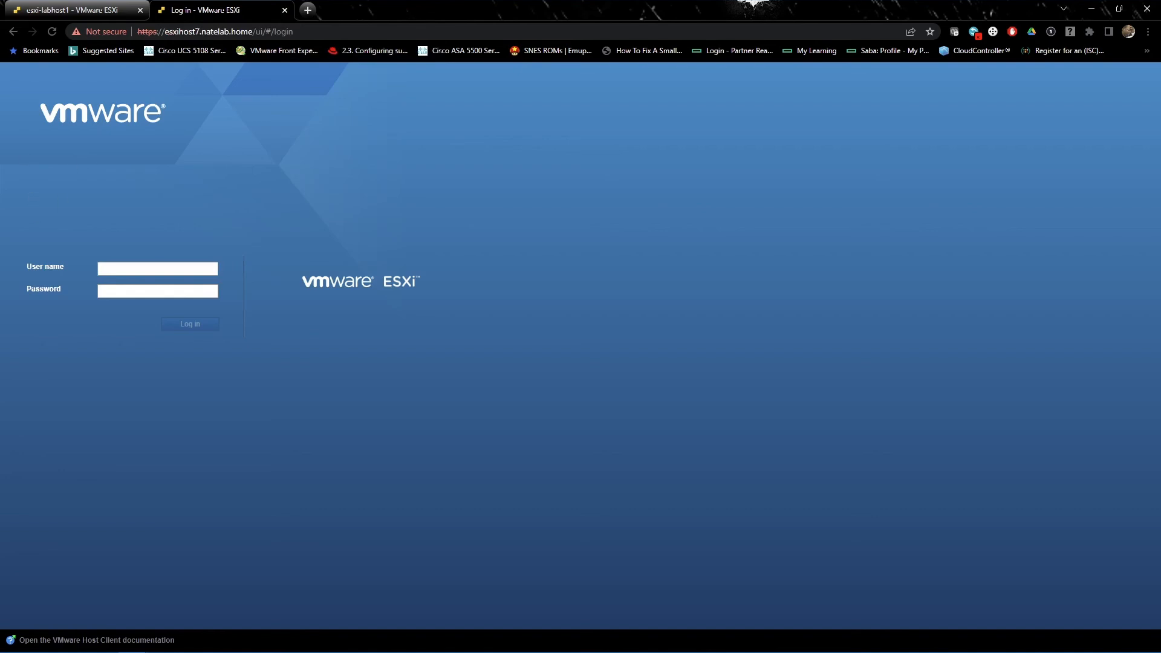
pyautogui.click(140, 294)
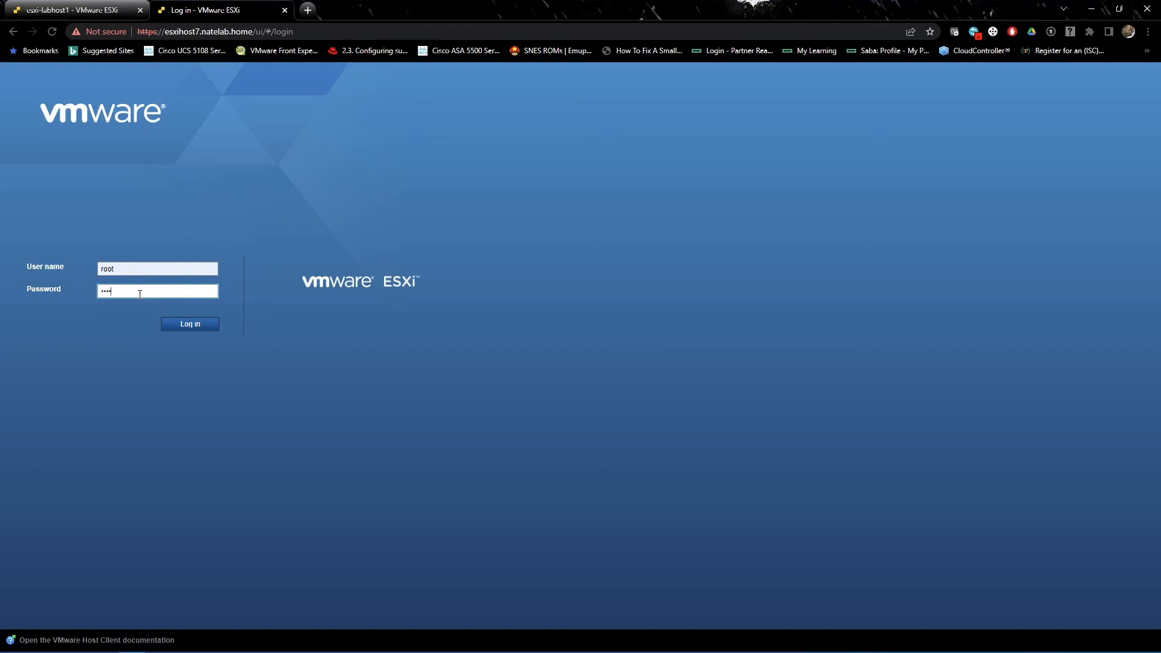
pyautogui.press('Return')
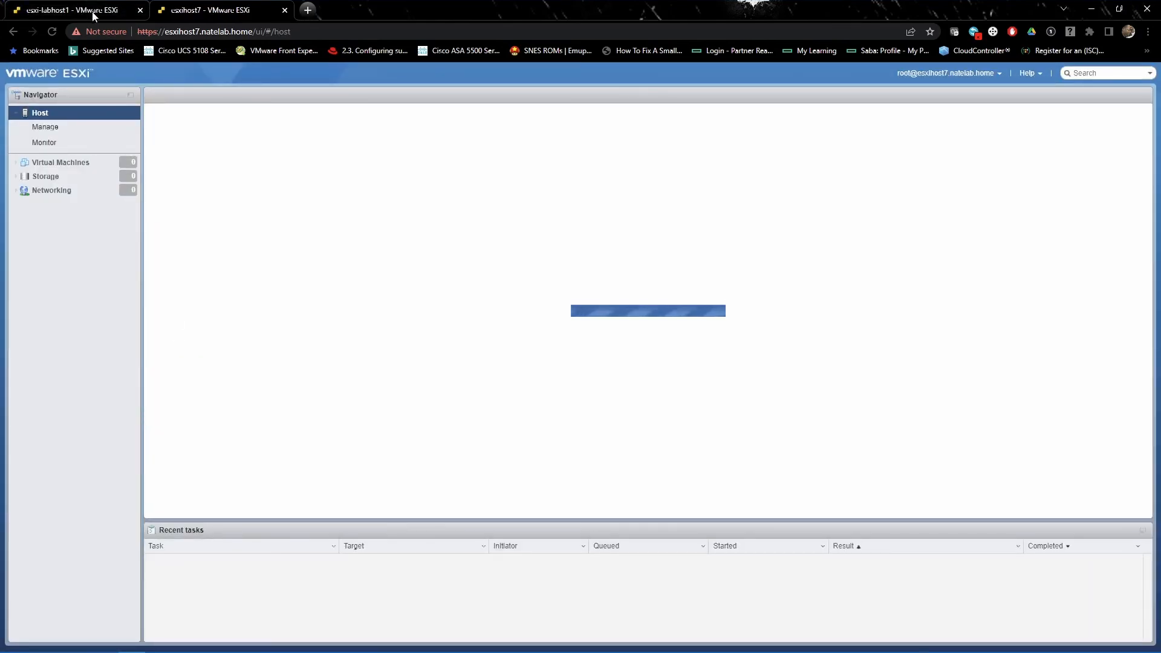
# Glance at the TEST_SERVER console, return to esxihost7, and opt out of the VMware Customer Experience Improvement Program.
pyautogui.click(94, 15)
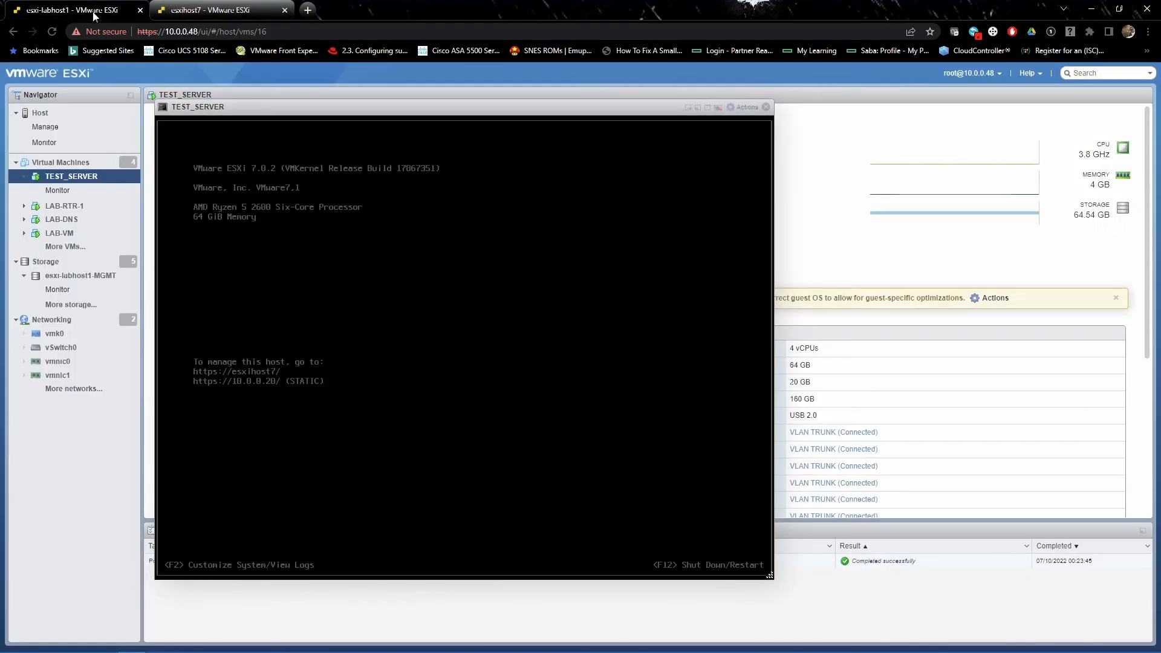
pyautogui.click(197, 15)
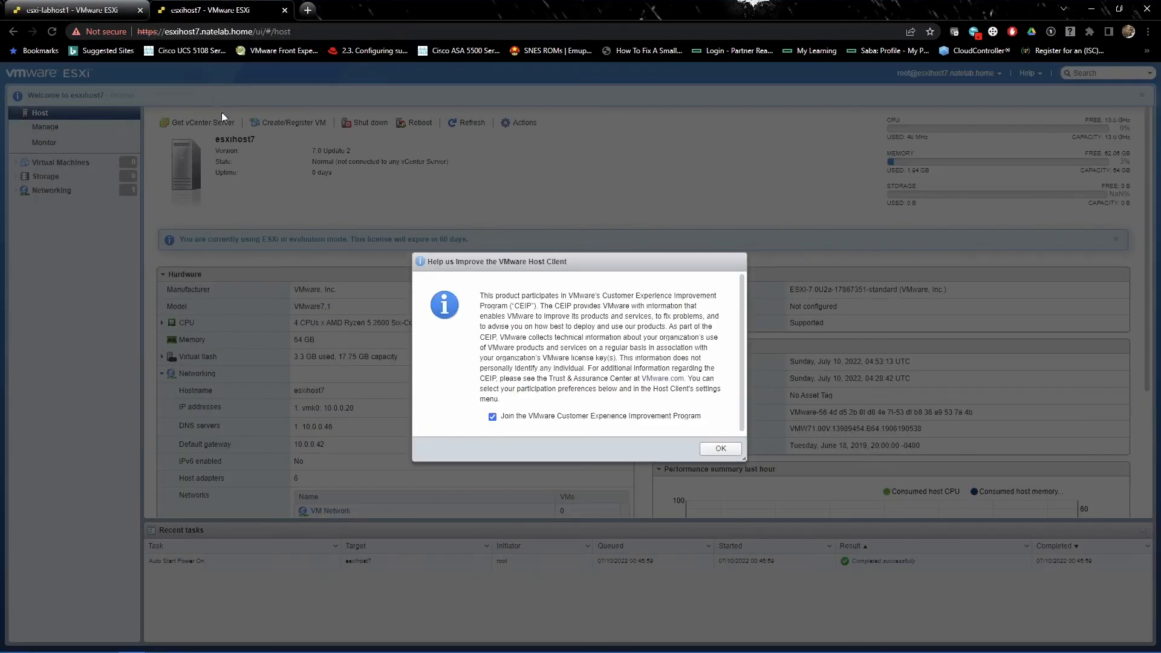
pyautogui.click(492, 417)
pyautogui.click(714, 451)
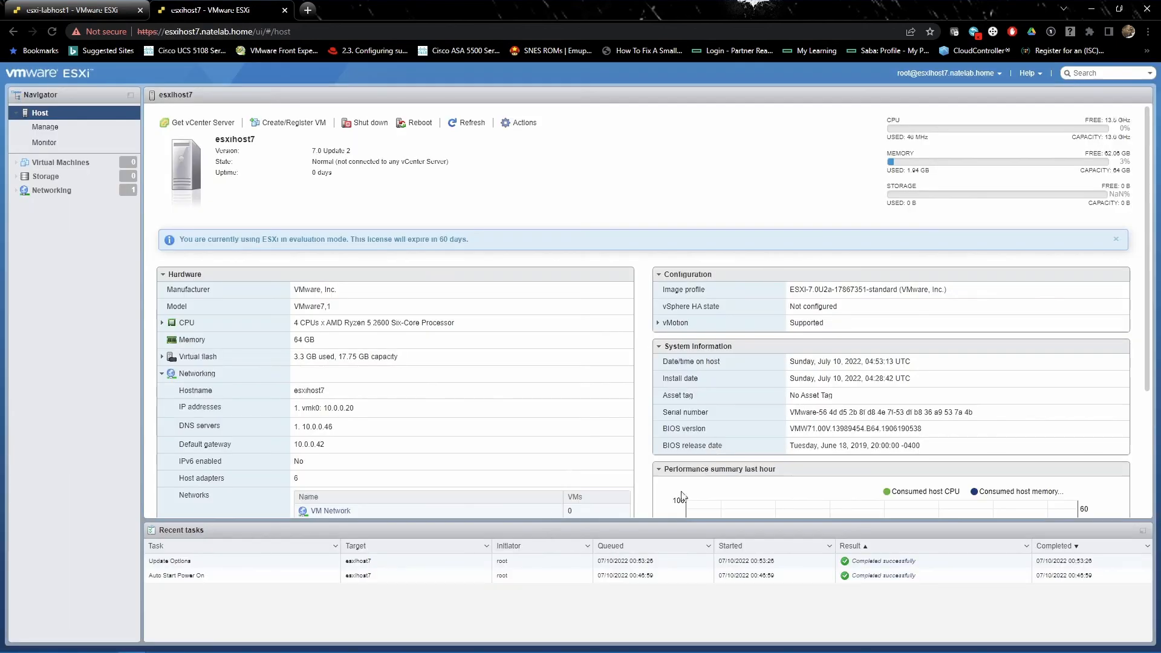